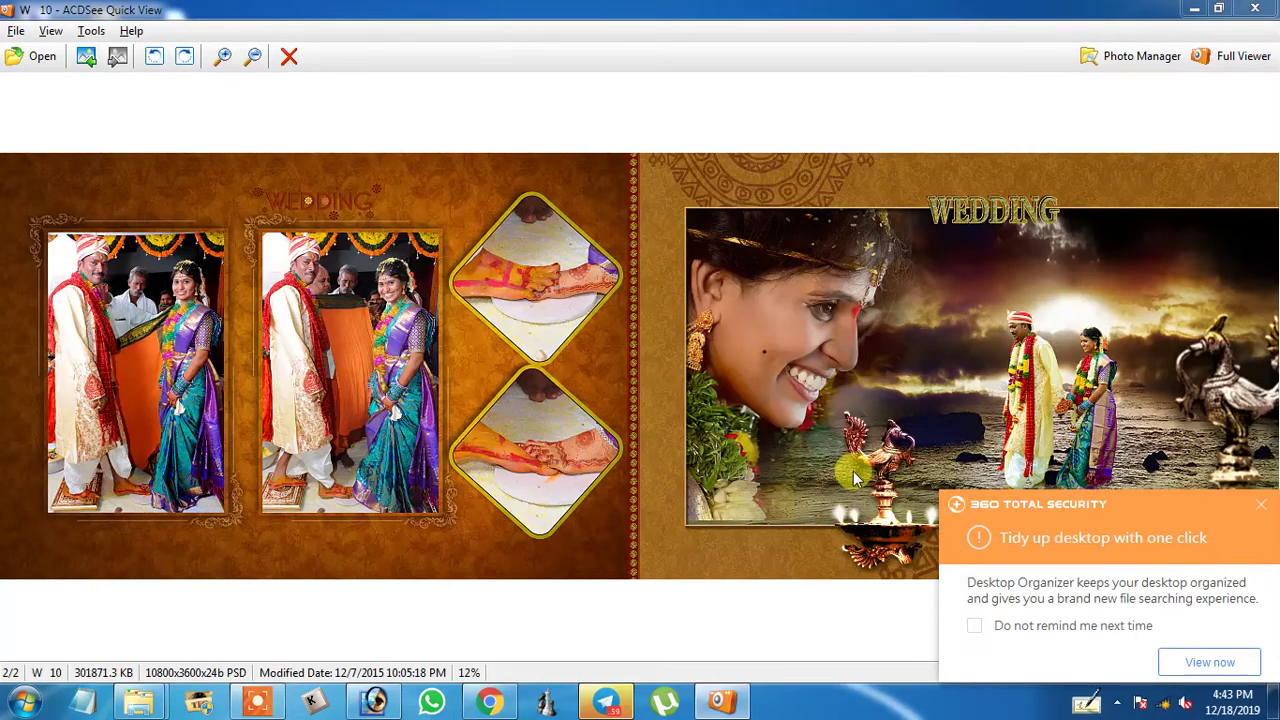
# Dismiss the 360 Total Security and chat pop-ups, then minimise the W 10 ACDSee preview
pyautogui.click(1266, 510)
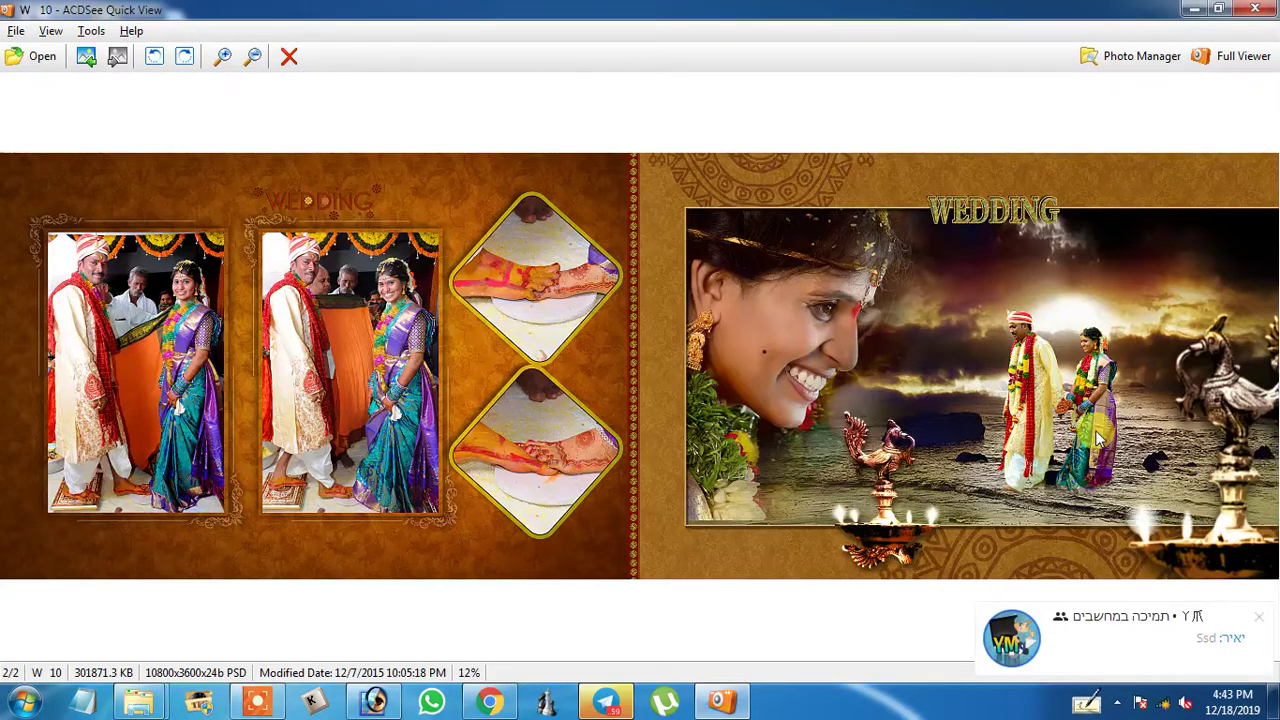
pyautogui.click(1259, 616)
pyautogui.click(882, 388)
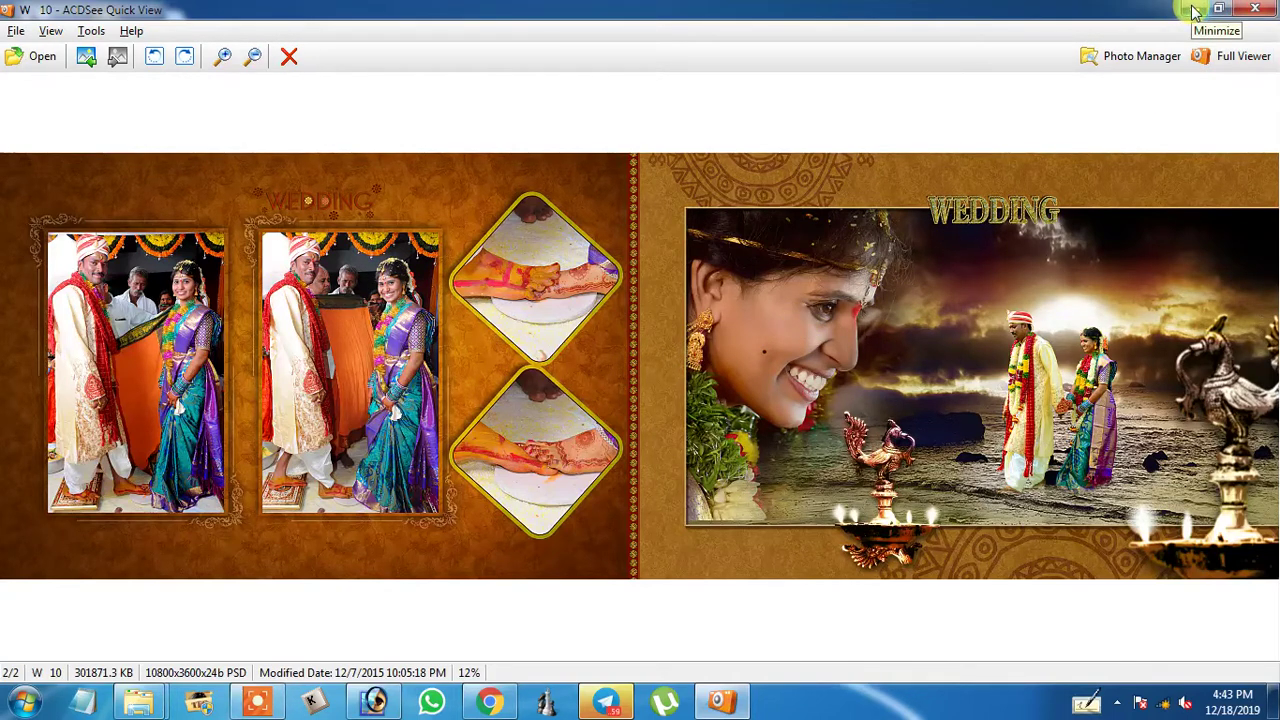
pyautogui.click(1197, 18)
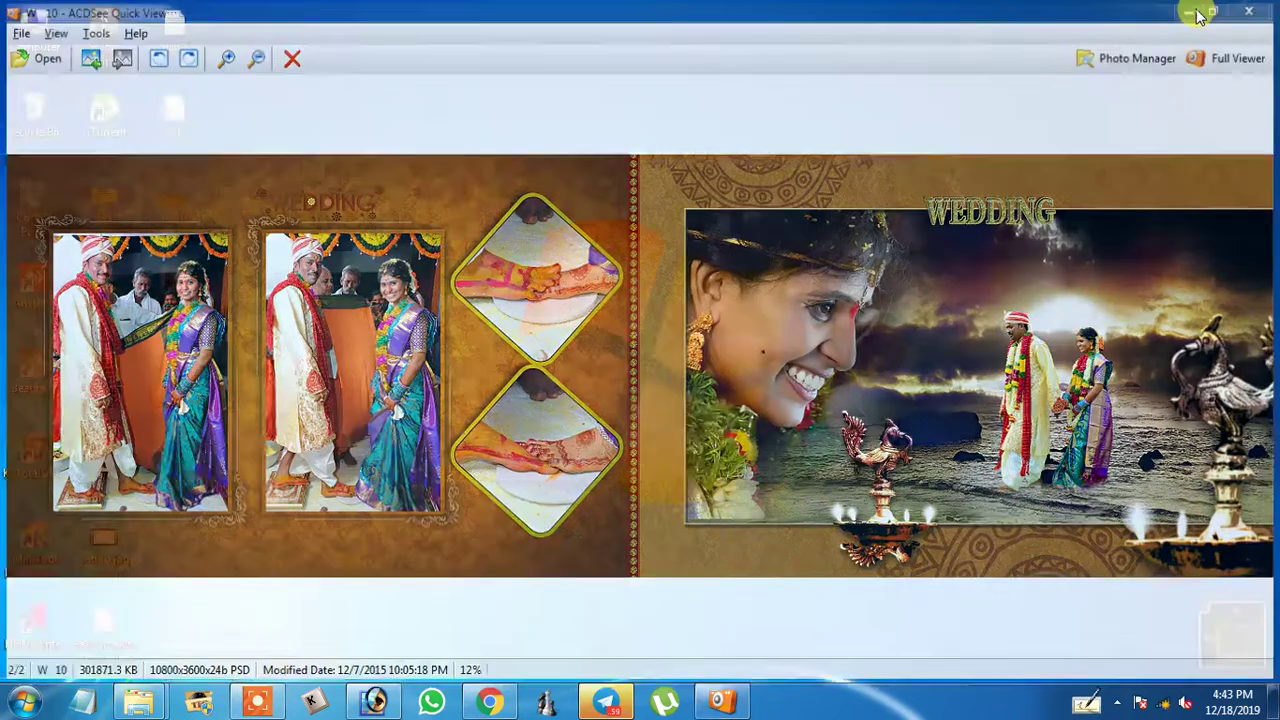
pyautogui.rightClick(718, 148)
pyautogui.click(730, 194)
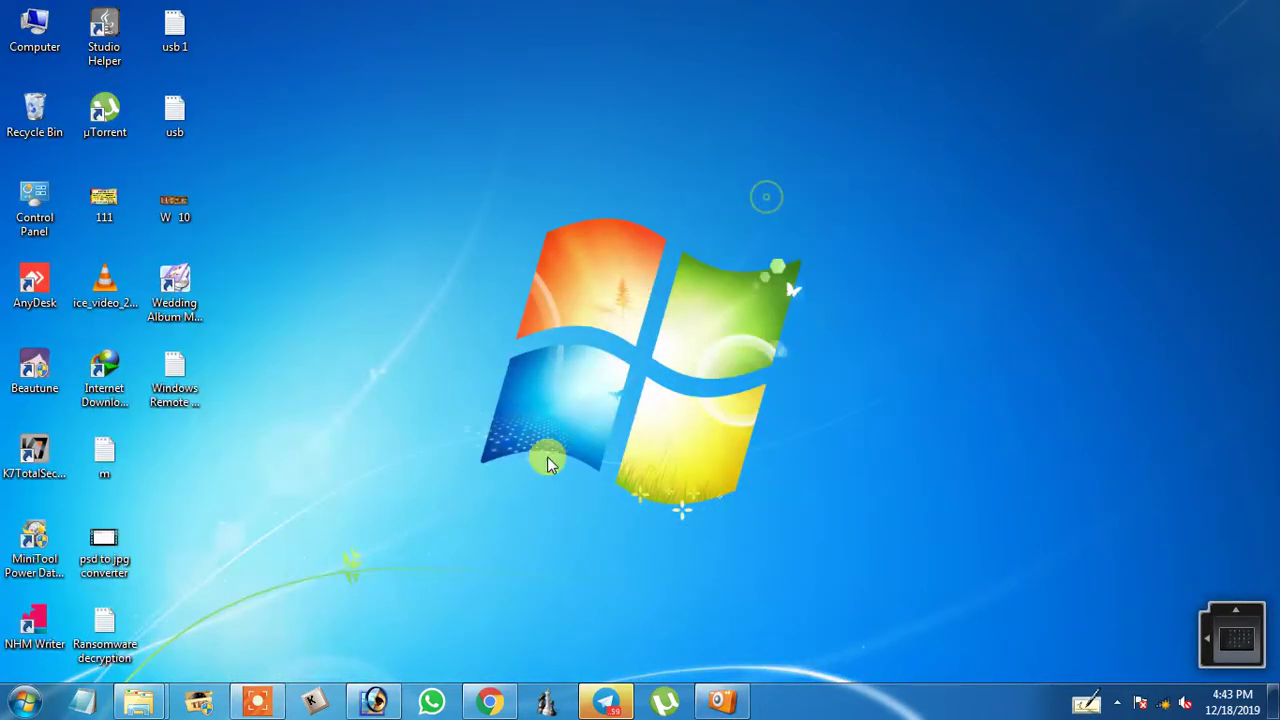
# Restore Photoshop so its Actions panel with PXMEDIA ATN and 8 pp action is visible
pyautogui.click(376, 700)
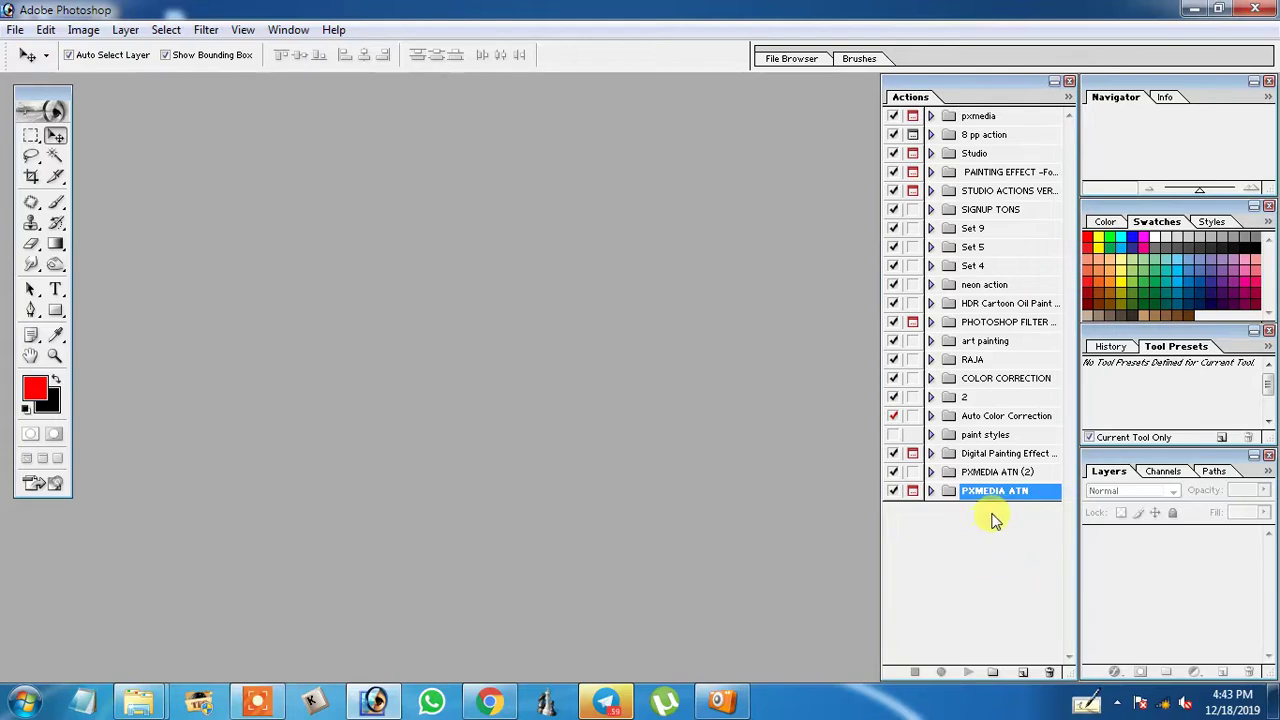
# Open Photoshop's Load Actions dialog, then a Windows Computer window listing the drives
pyautogui.click(1068, 97)
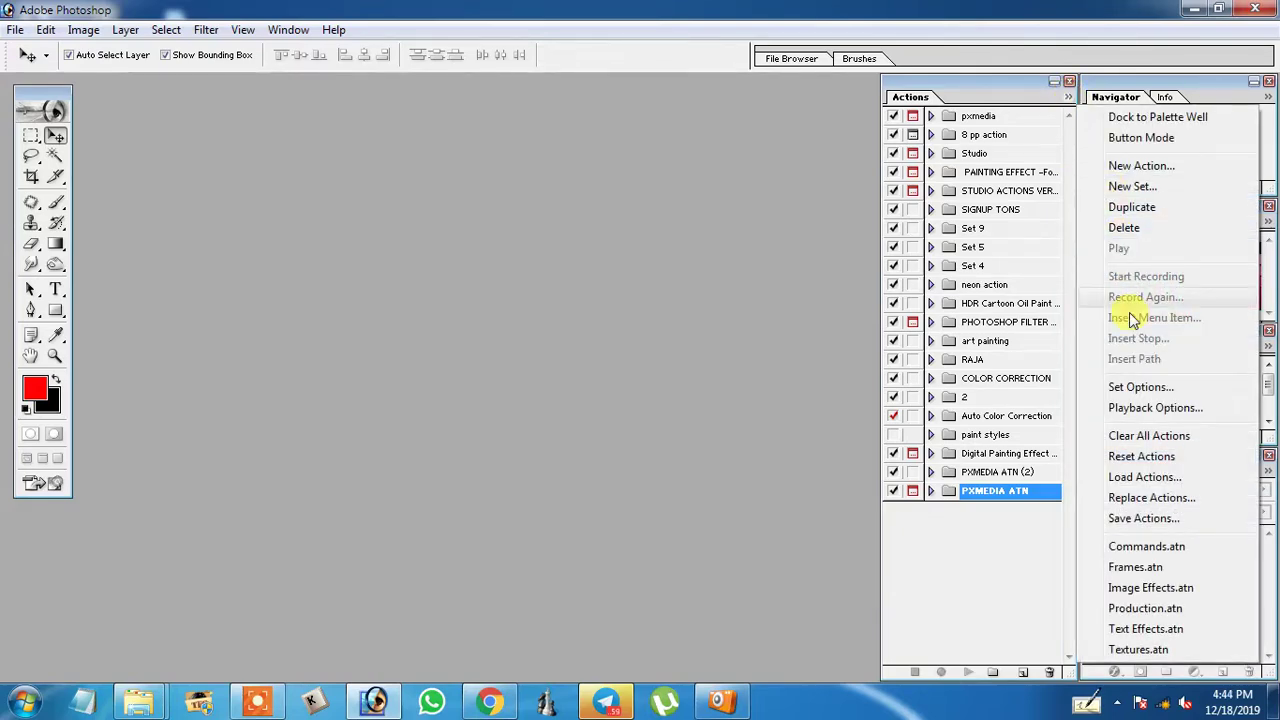
pyautogui.click(1165, 487)
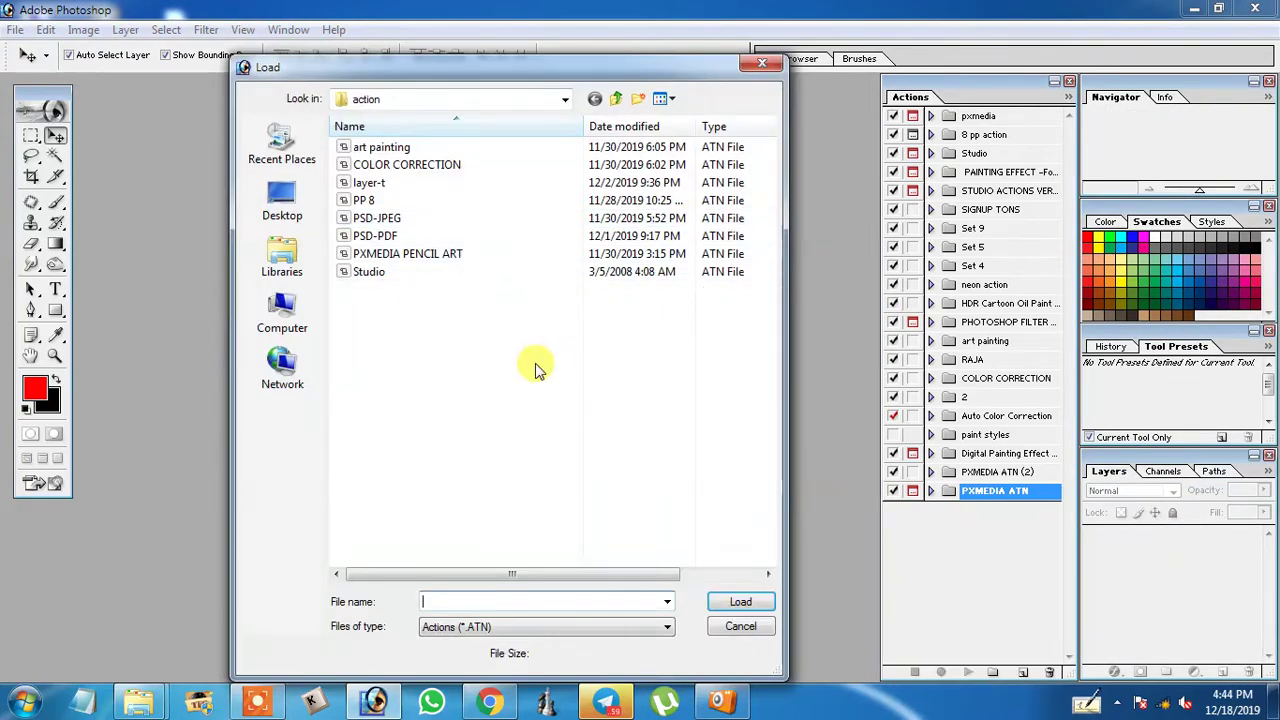
pyautogui.moveTo(435, 68)
pyautogui.mouseDown()
pyautogui.moveTo(475, 55)
pyautogui.moveTo(445, 44)
pyautogui.mouseUp()
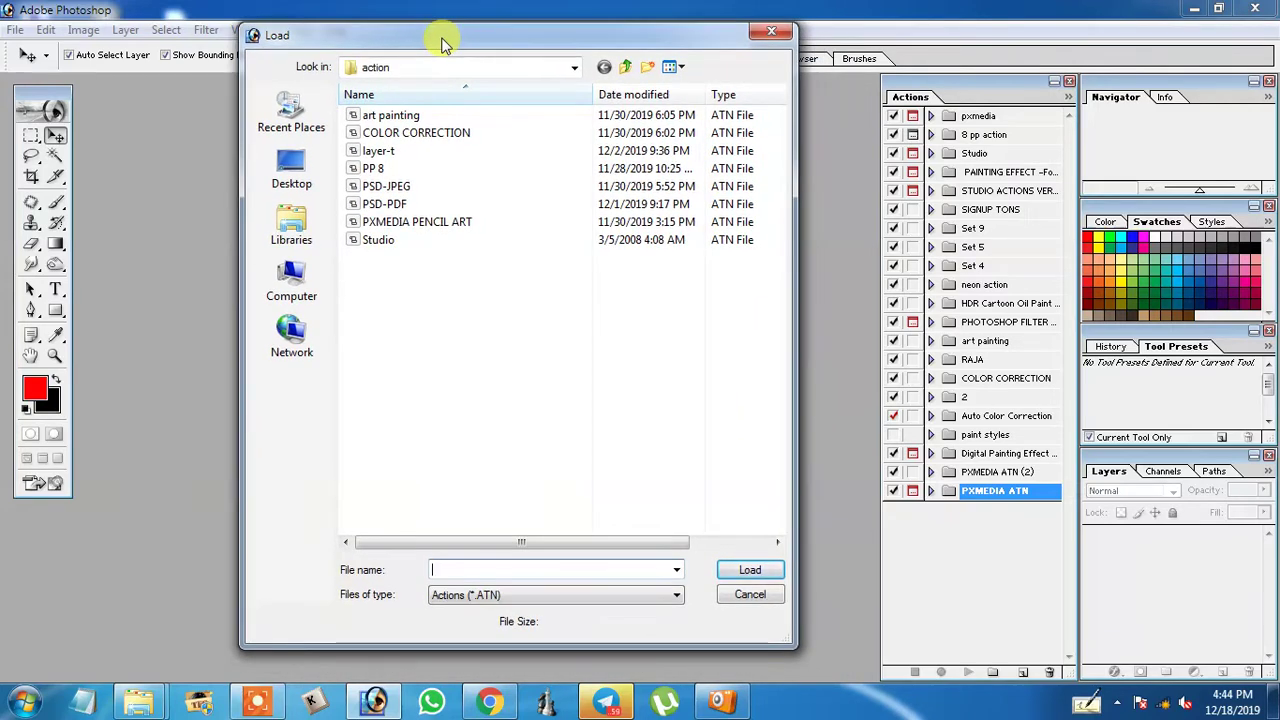
pyautogui.moveTo(491, 34); pyautogui.dragTo(478, 47)
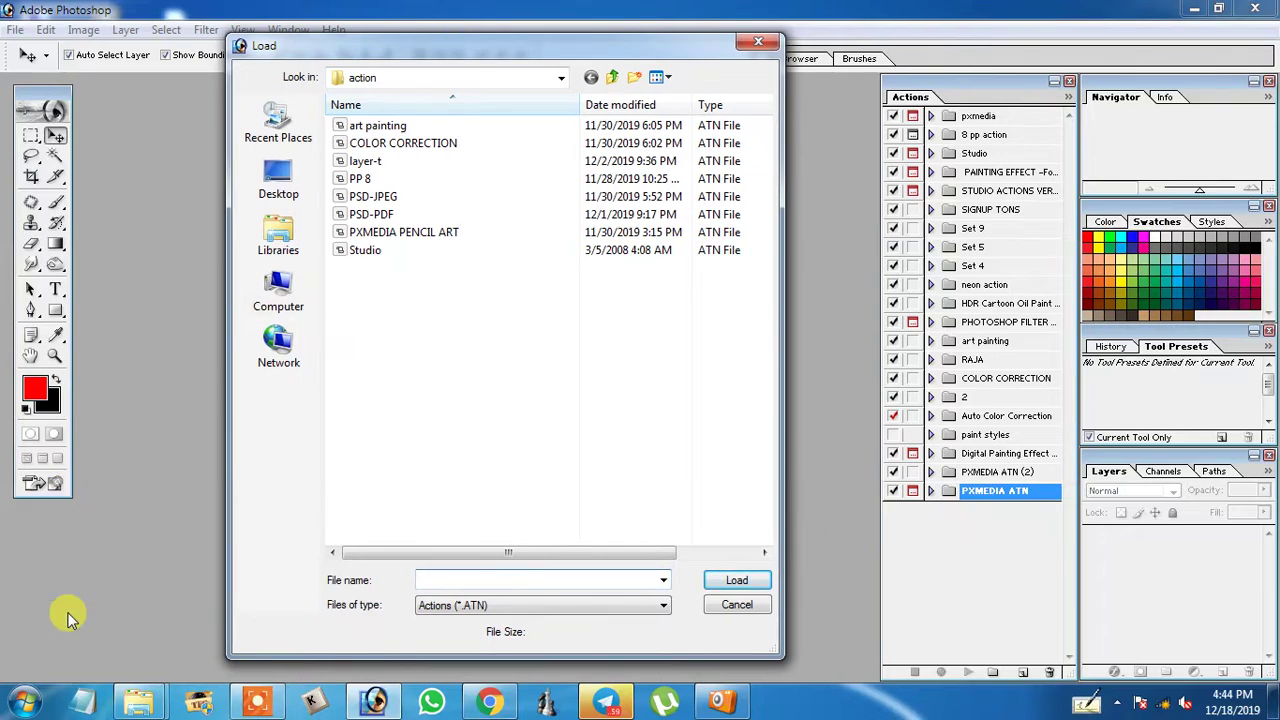
pyautogui.click(30, 695)
pyautogui.click(282, 421)
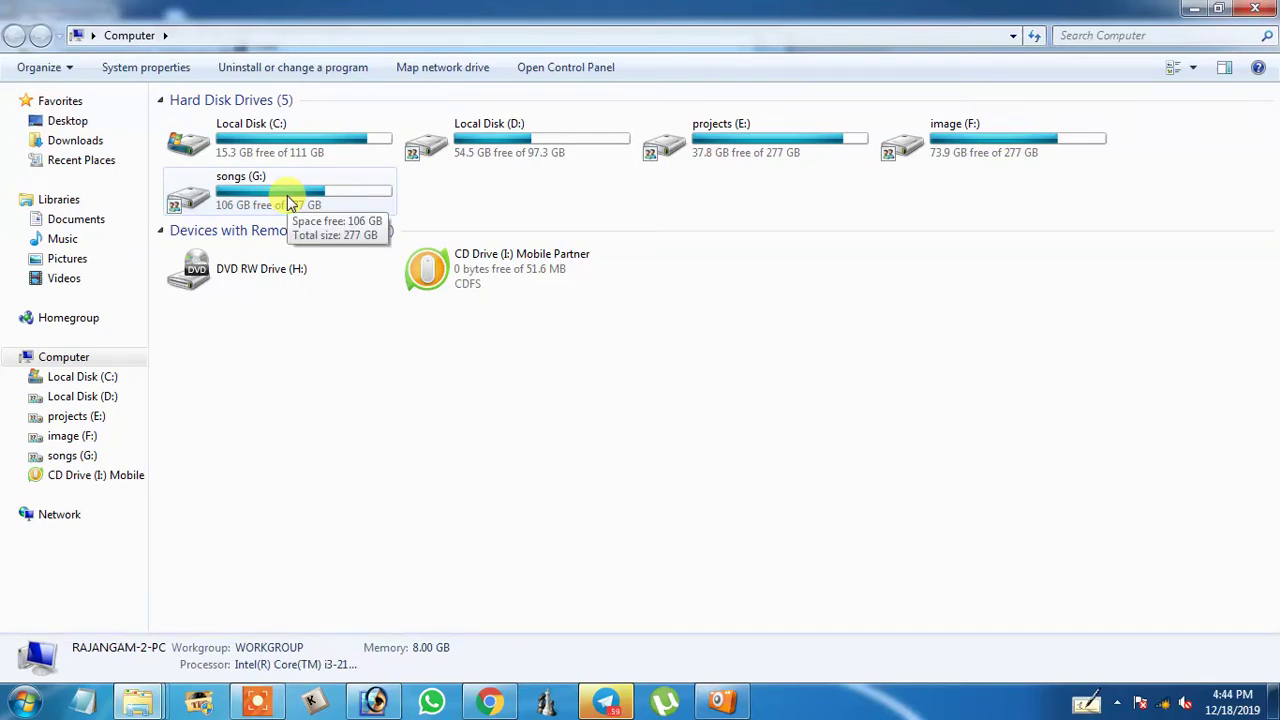
# Browse to songs (G:) > DVD > action folder containing the PSD-JPEG and PSD-PDF files
pyautogui.doubleClick(288, 203)
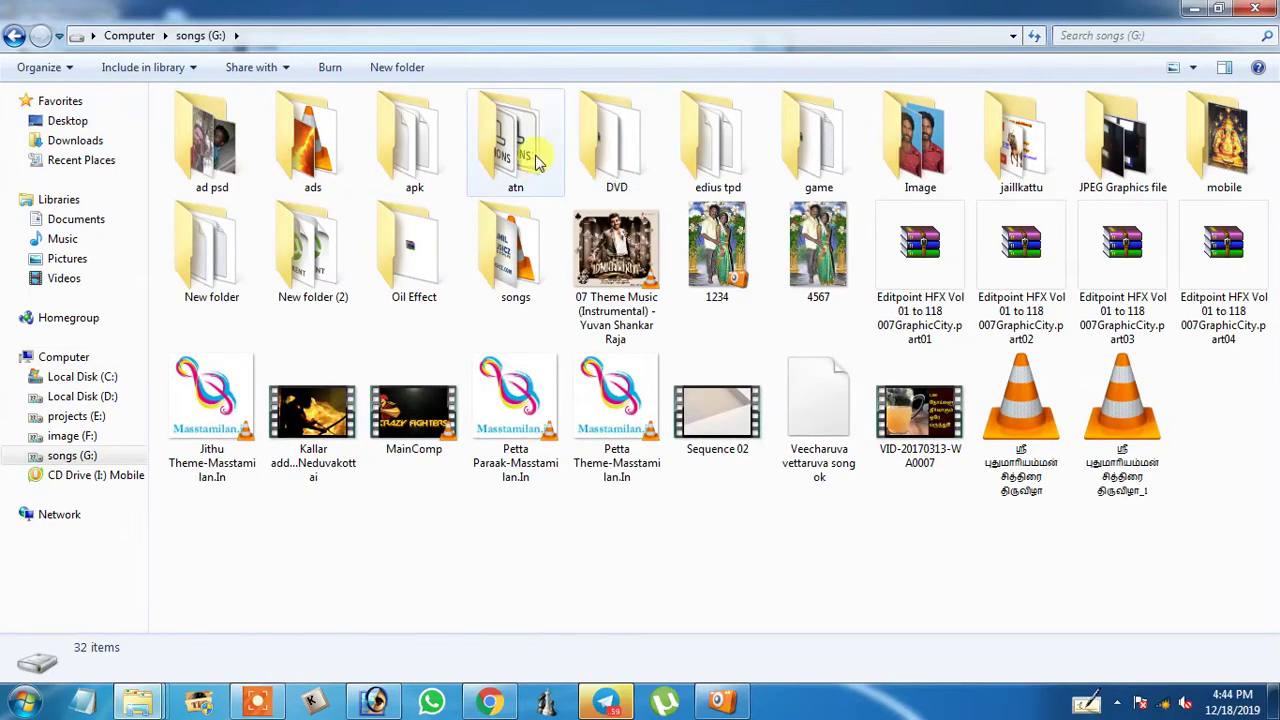
pyautogui.click(616, 168)
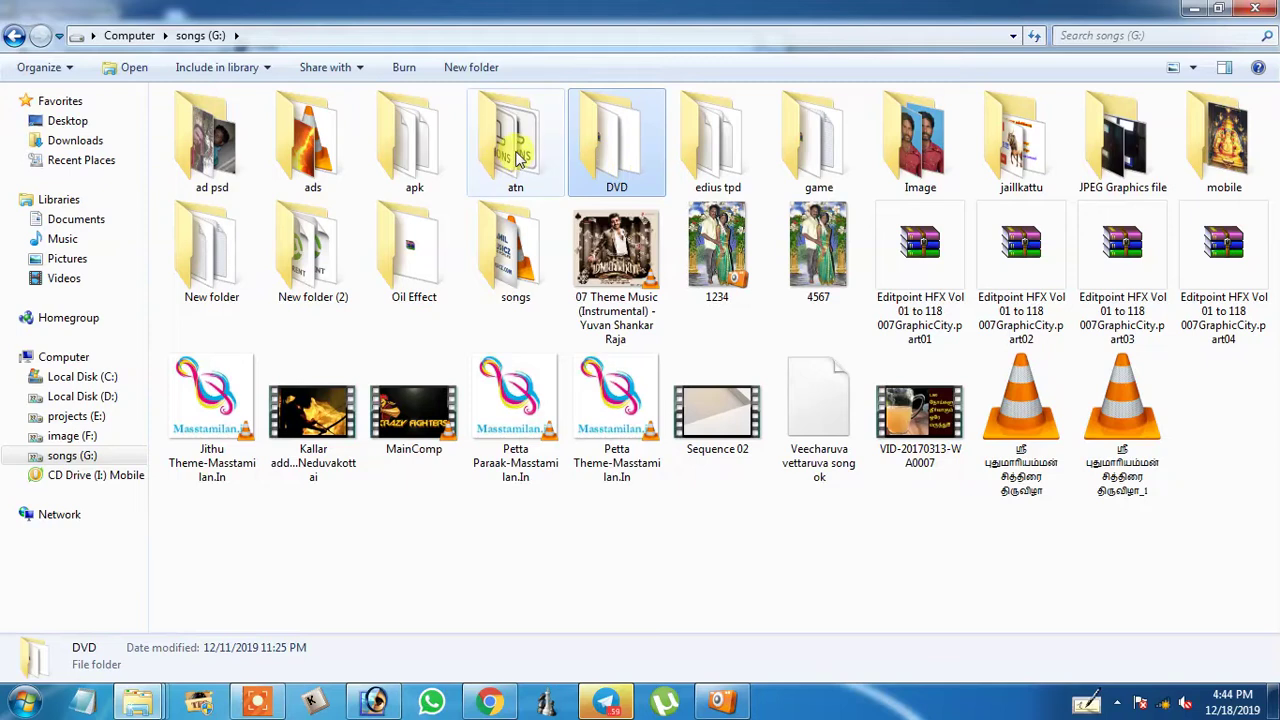
pyautogui.click(519, 153)
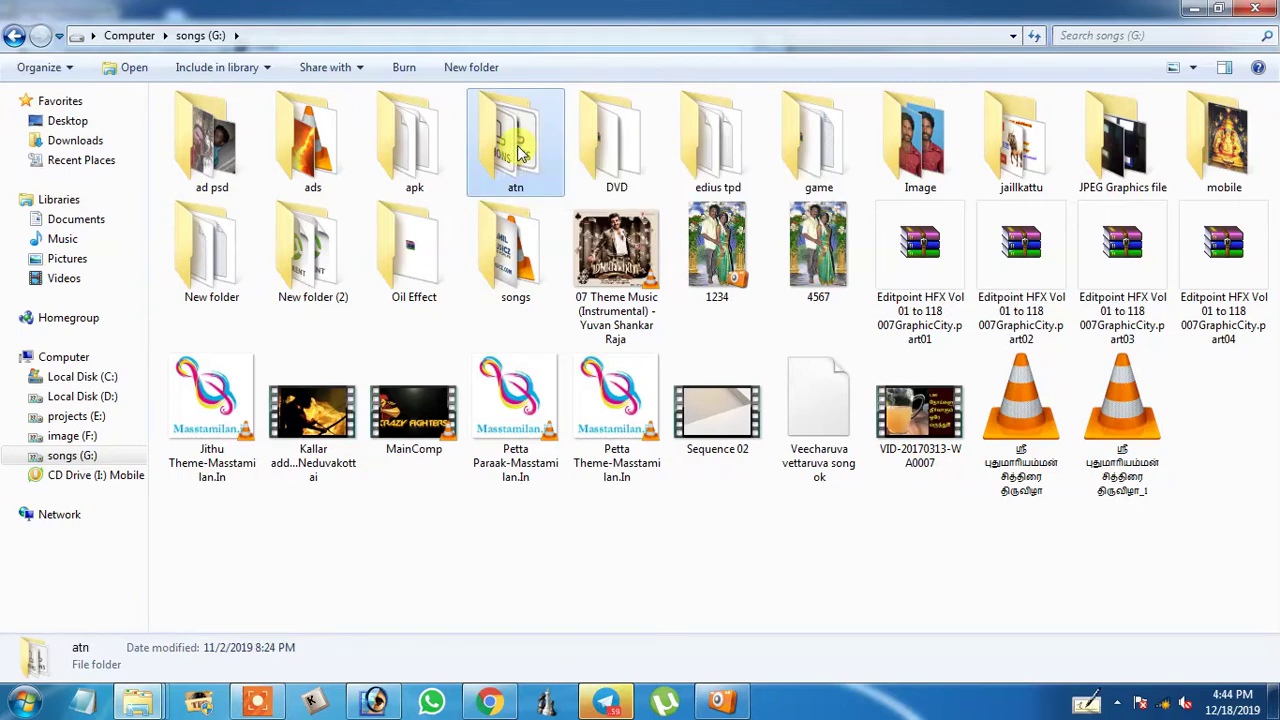
pyautogui.doubleClick(519, 153)
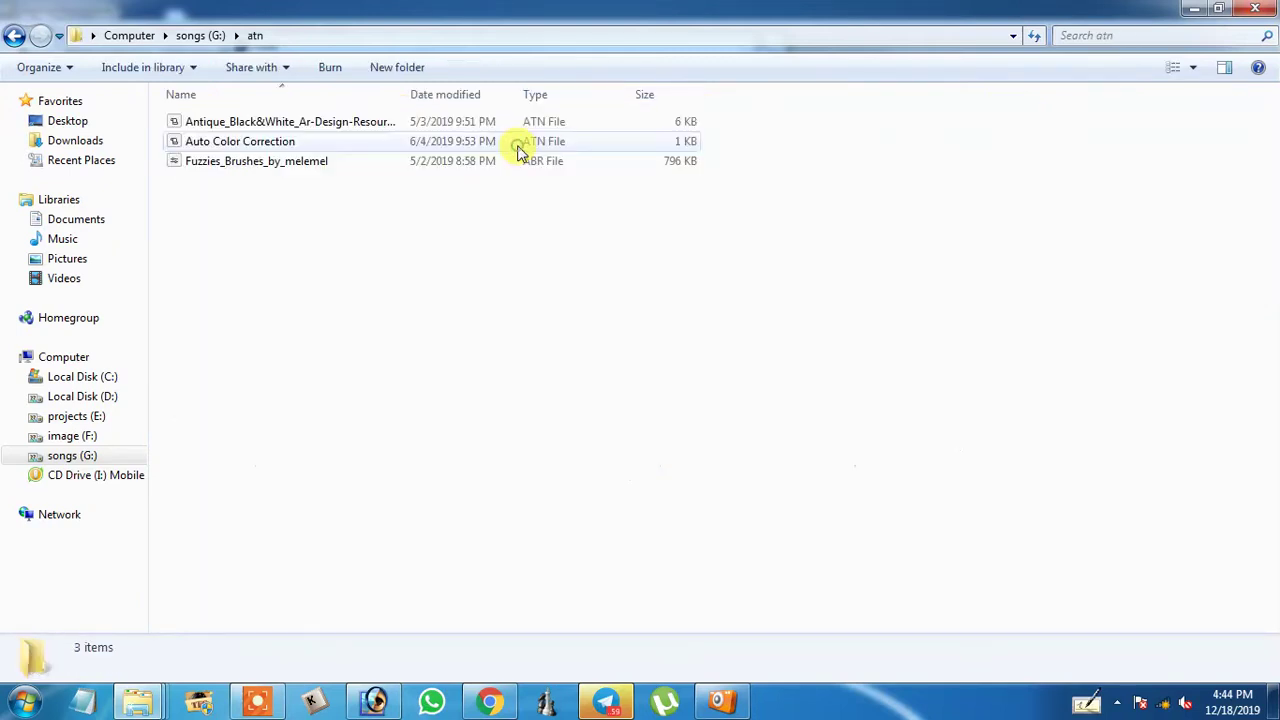
pyautogui.click(14, 36)
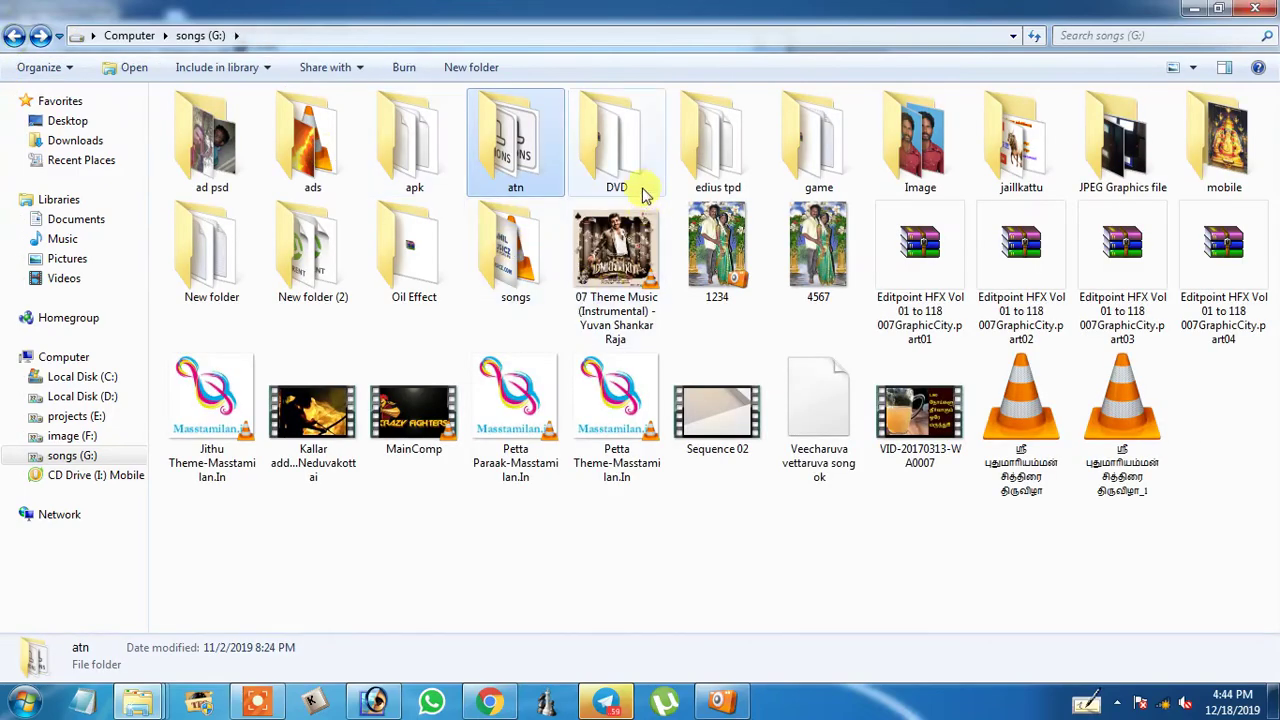
pyautogui.doubleClick(616, 150)
pyautogui.click(310, 175)
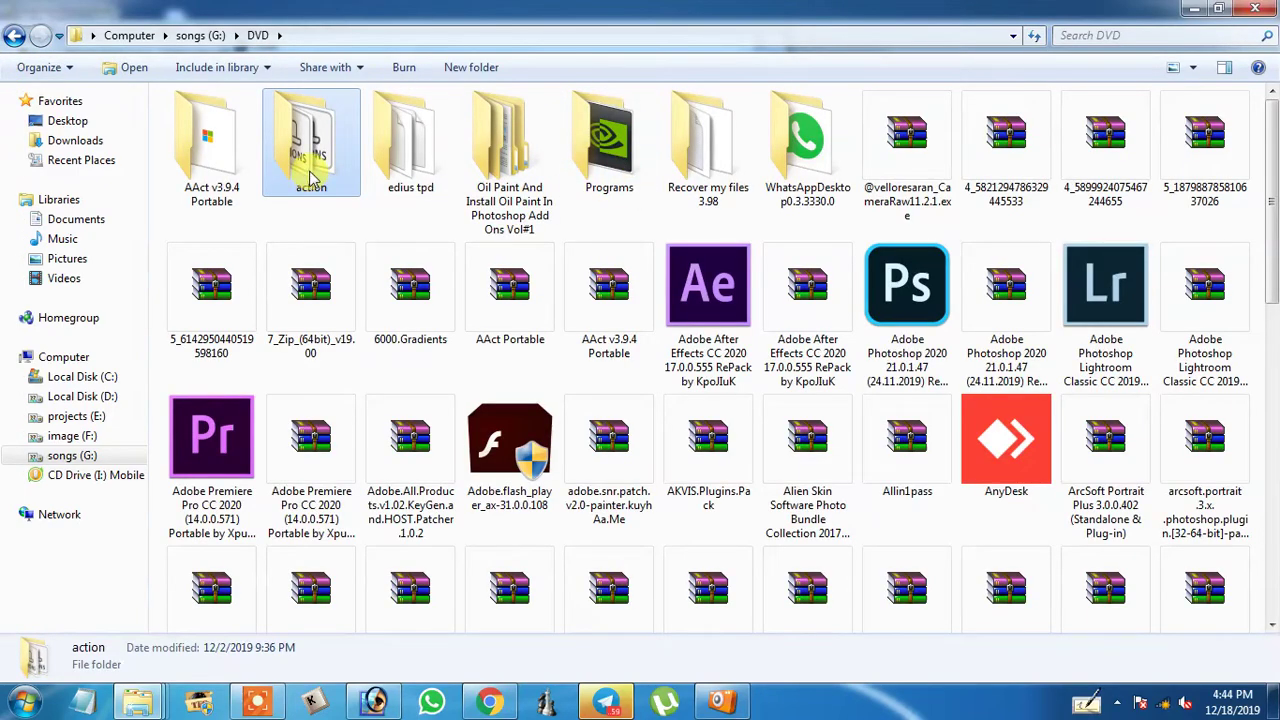
pyautogui.doubleClick(311, 178)
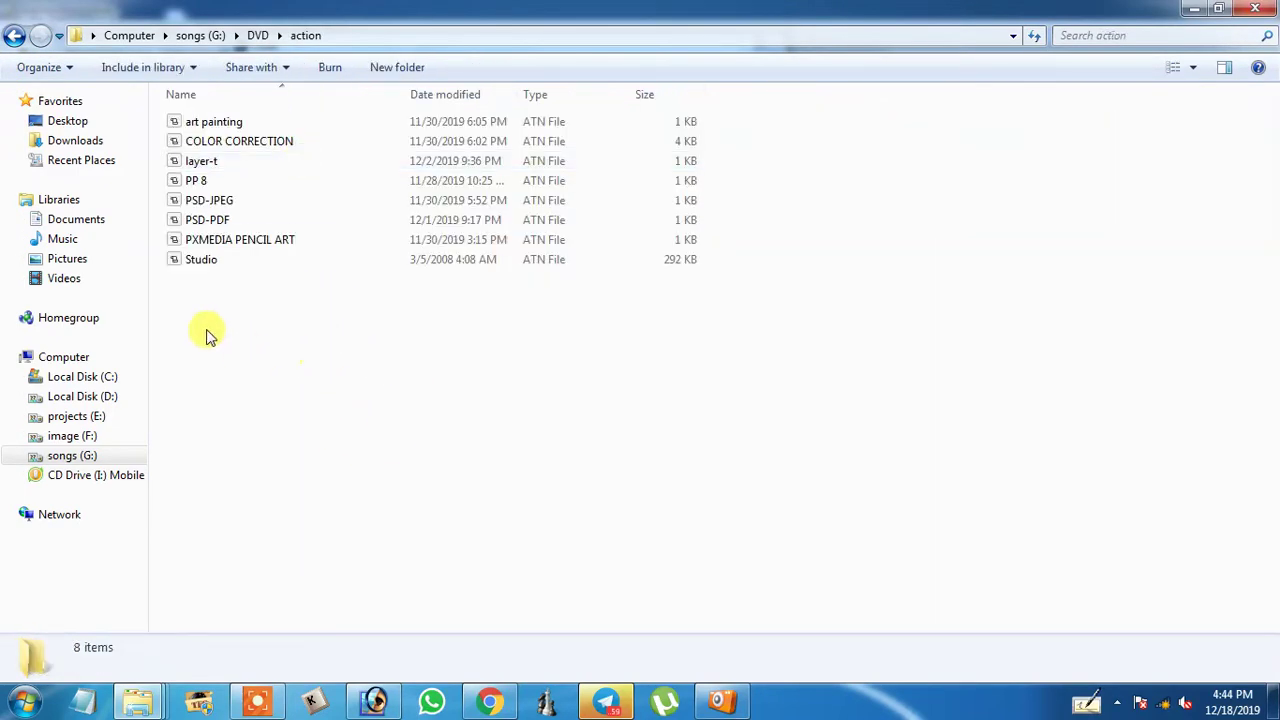
pyautogui.moveTo(477, 20); pyautogui.dragTo(940, 80)
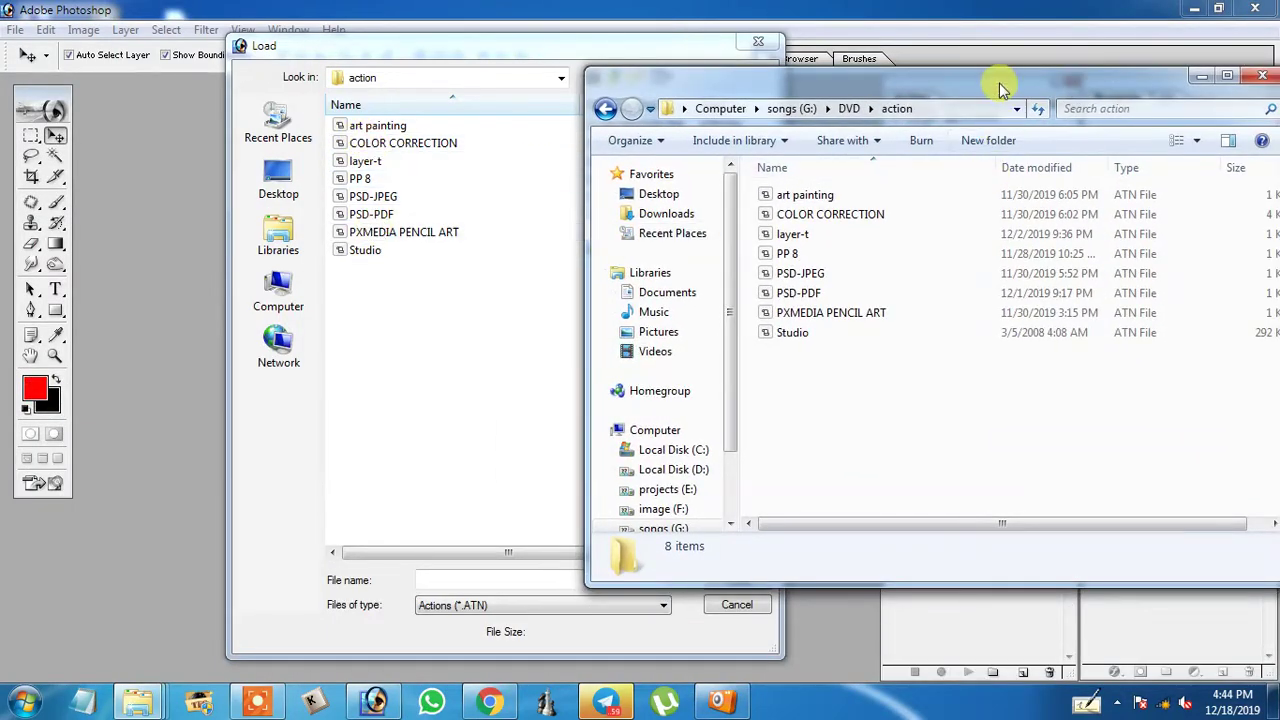
pyautogui.moveTo(1000, 88); pyautogui.dragTo(672, 118)
# Close Explorer and load PSD-JPEG.atn from the action folder into the Actions panel
pyautogui.click(932, 102)
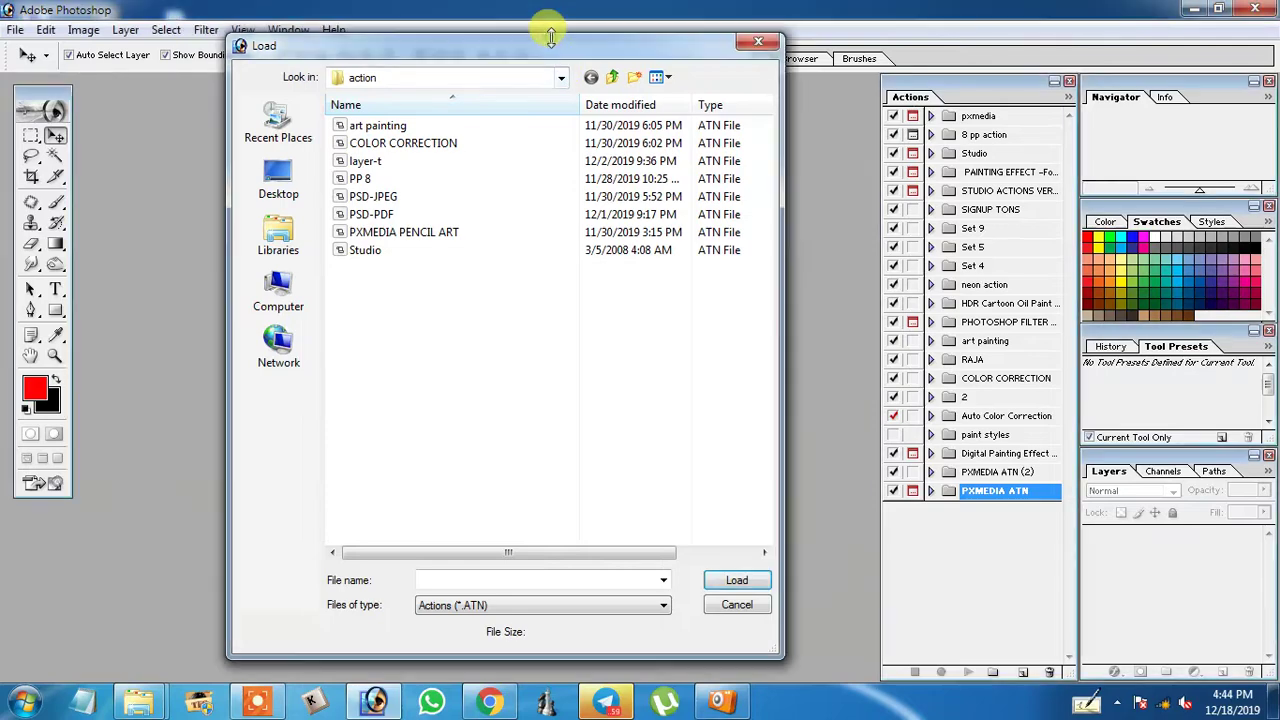
pyautogui.moveTo(550, 38); pyautogui.dragTo(526, 40)
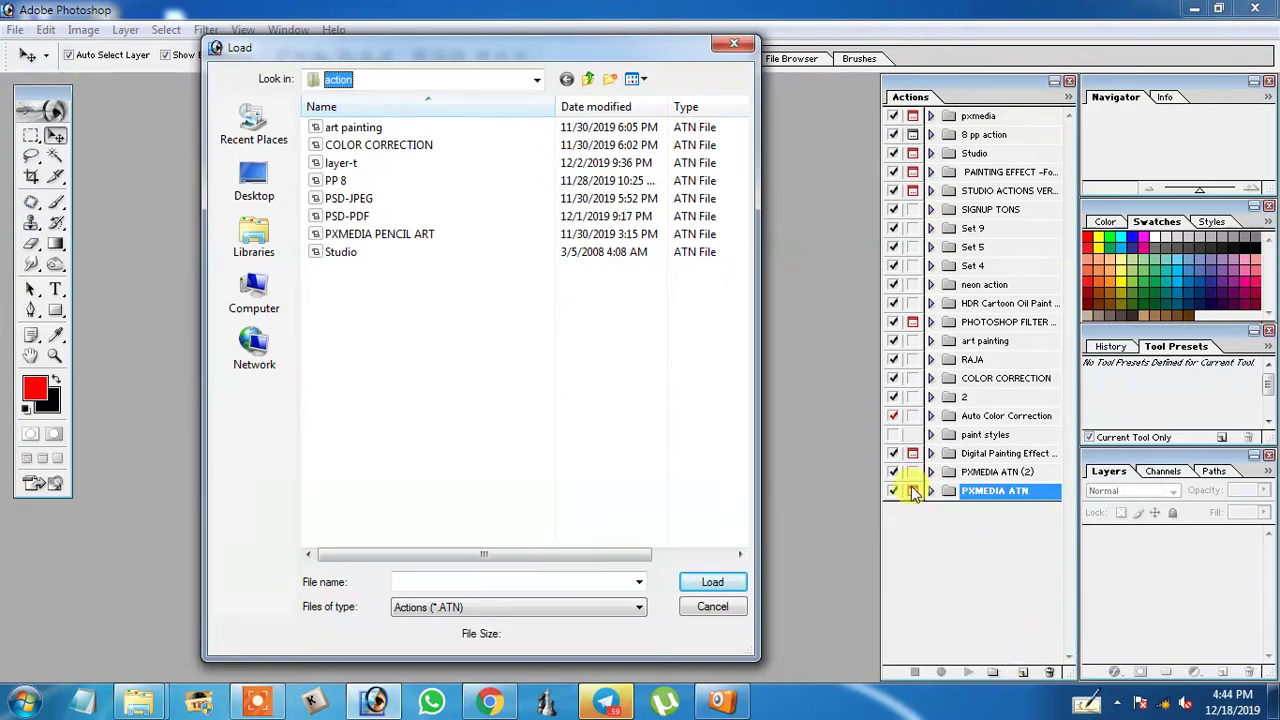
pyautogui.click(912, 491)
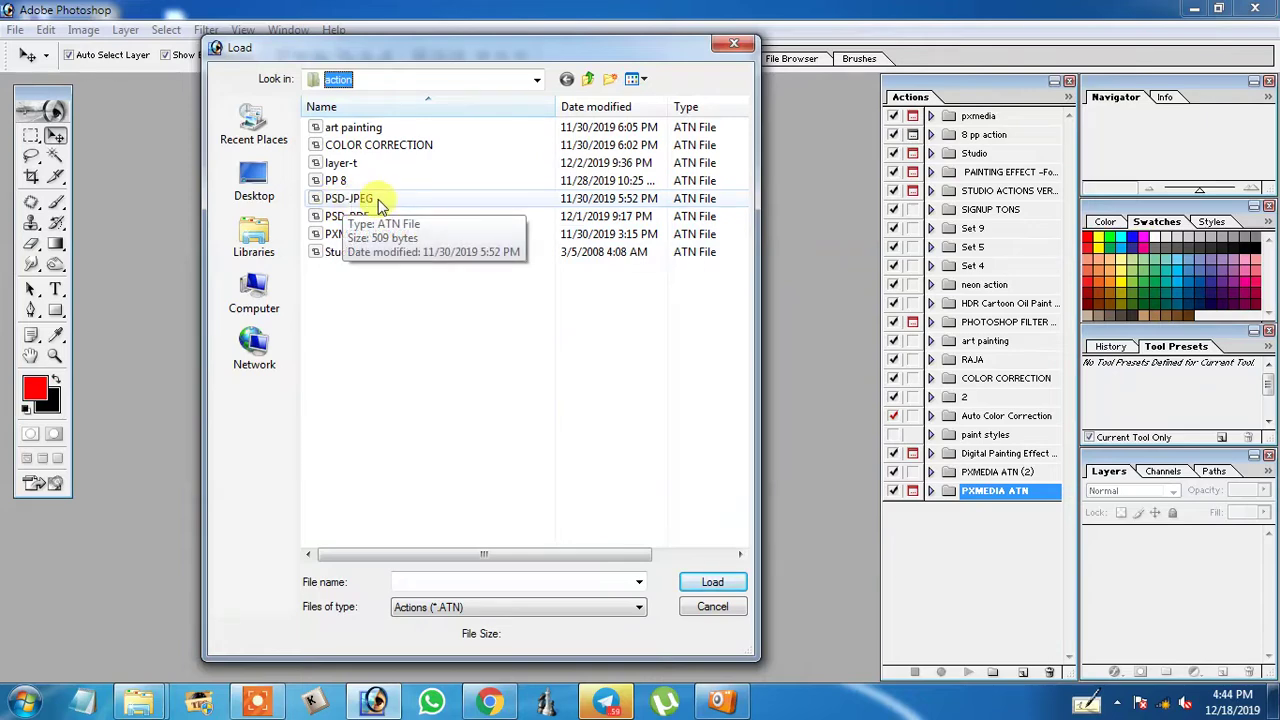
pyautogui.doubleClick(378, 203)
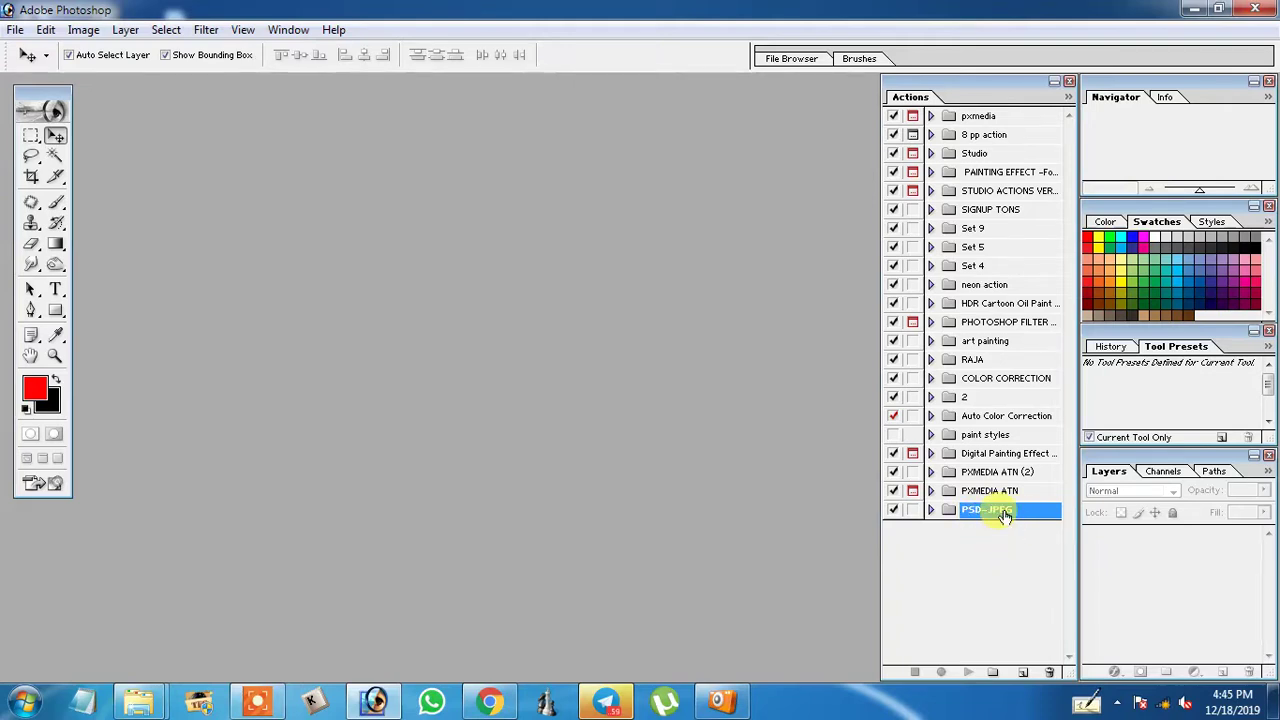
# Load PSD-PDF.atn via Load Actions so its PDF action set appears below PSD-JPEG
pyautogui.click(1006, 536)
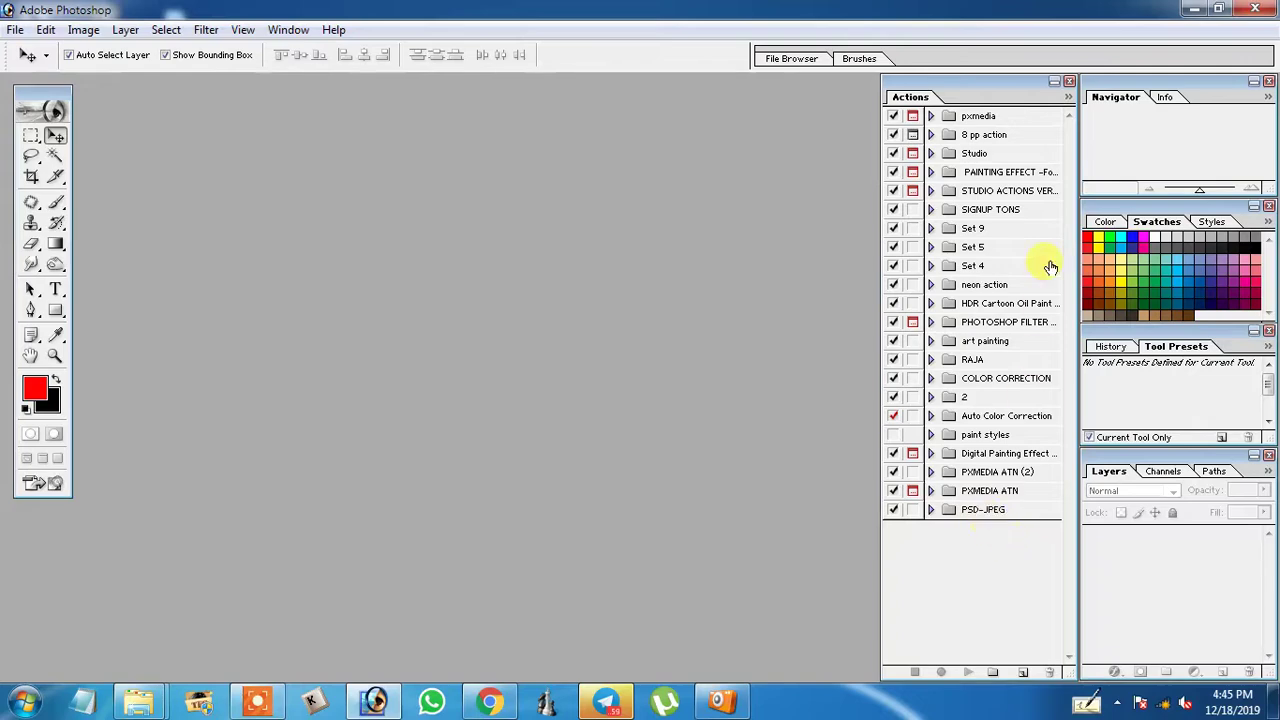
pyautogui.click(1069, 98)
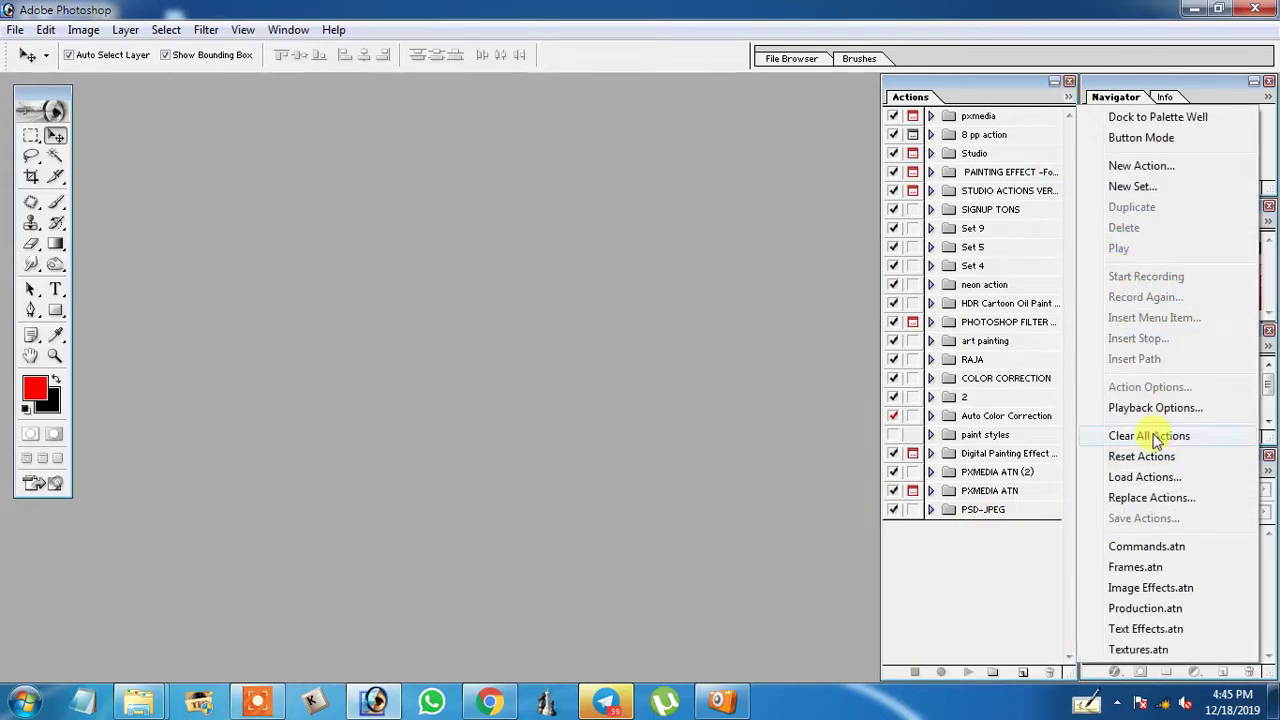
pyautogui.click(1149, 477)
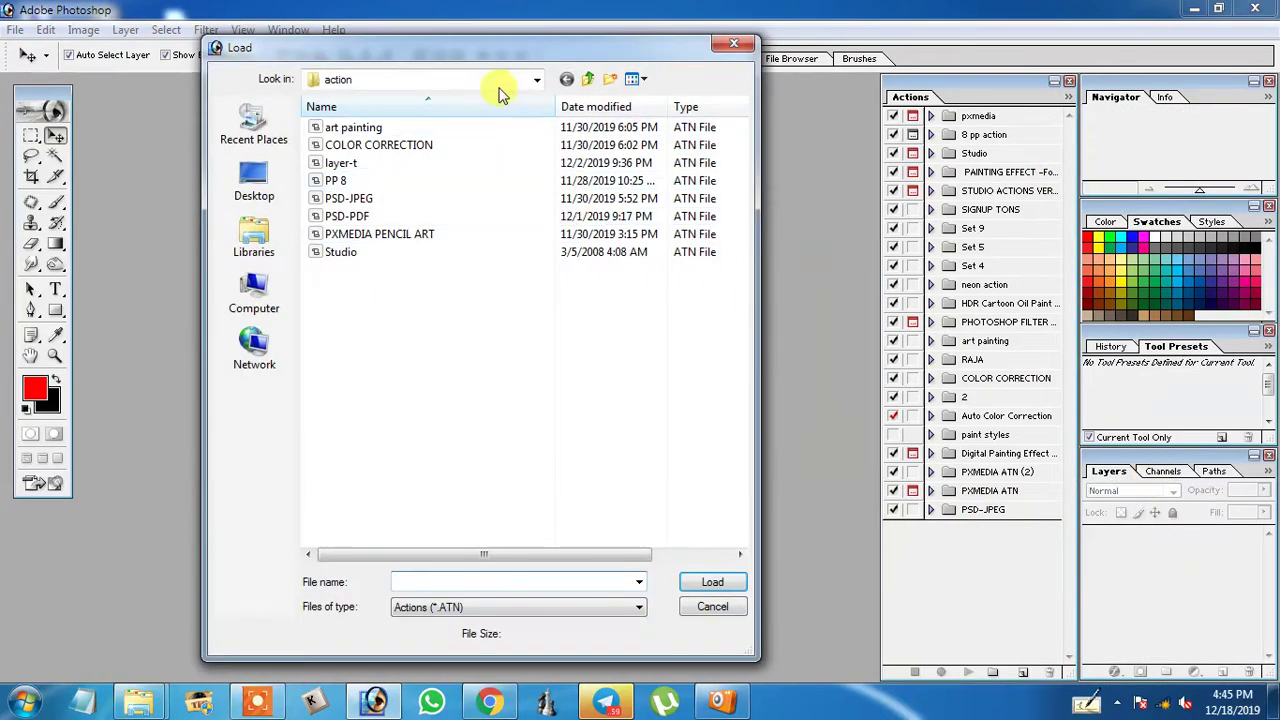
pyautogui.moveTo(463, 48); pyautogui.dragTo(499, 42)
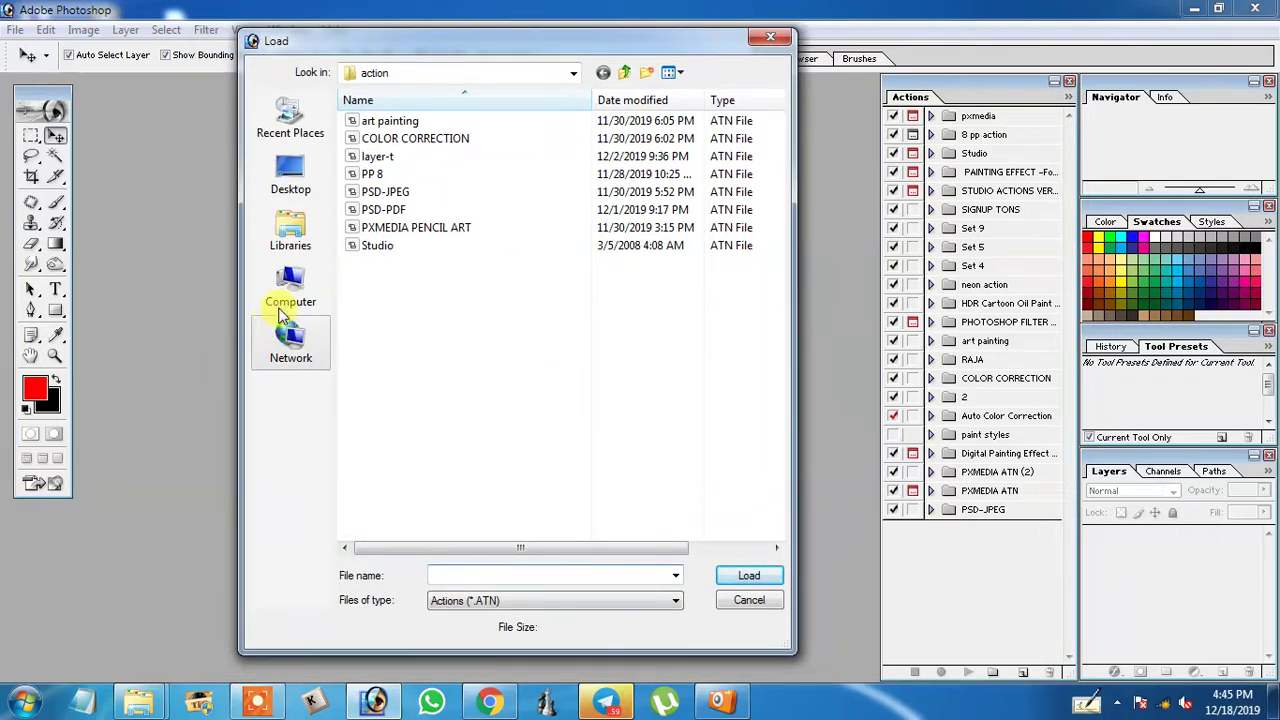
pyautogui.doubleClick(415, 215)
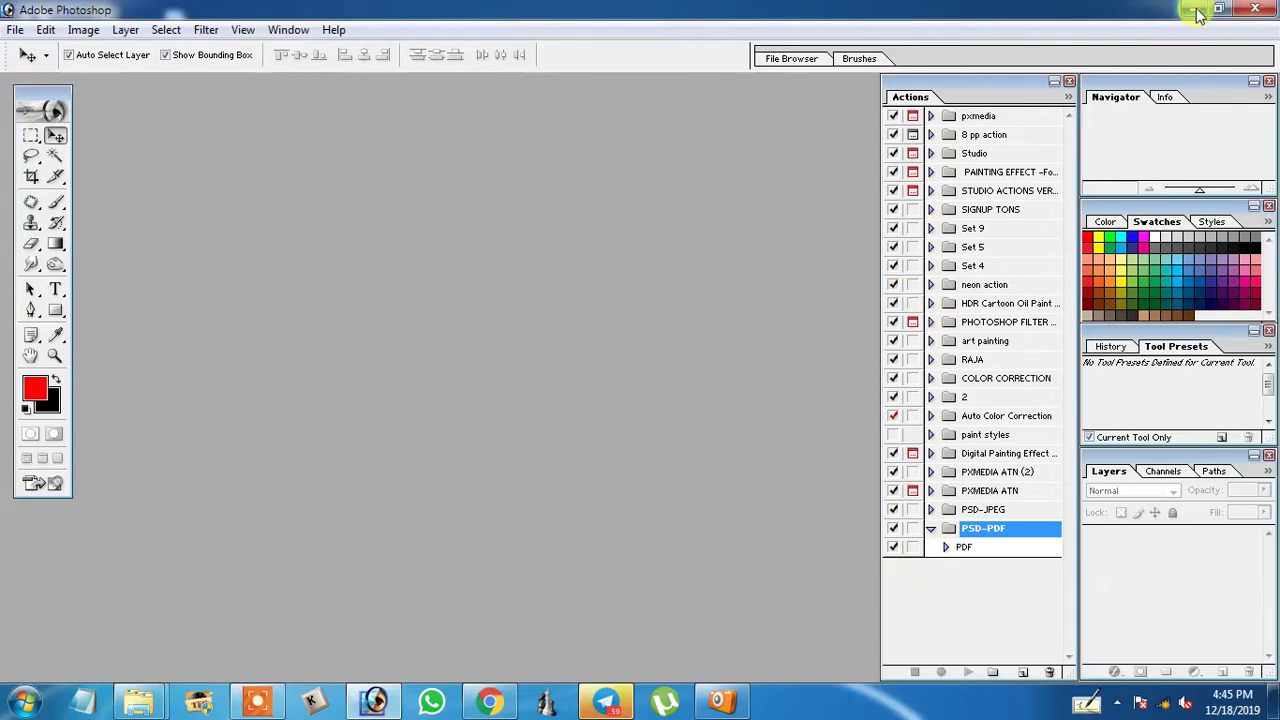
pyautogui.moveTo(139, 702)
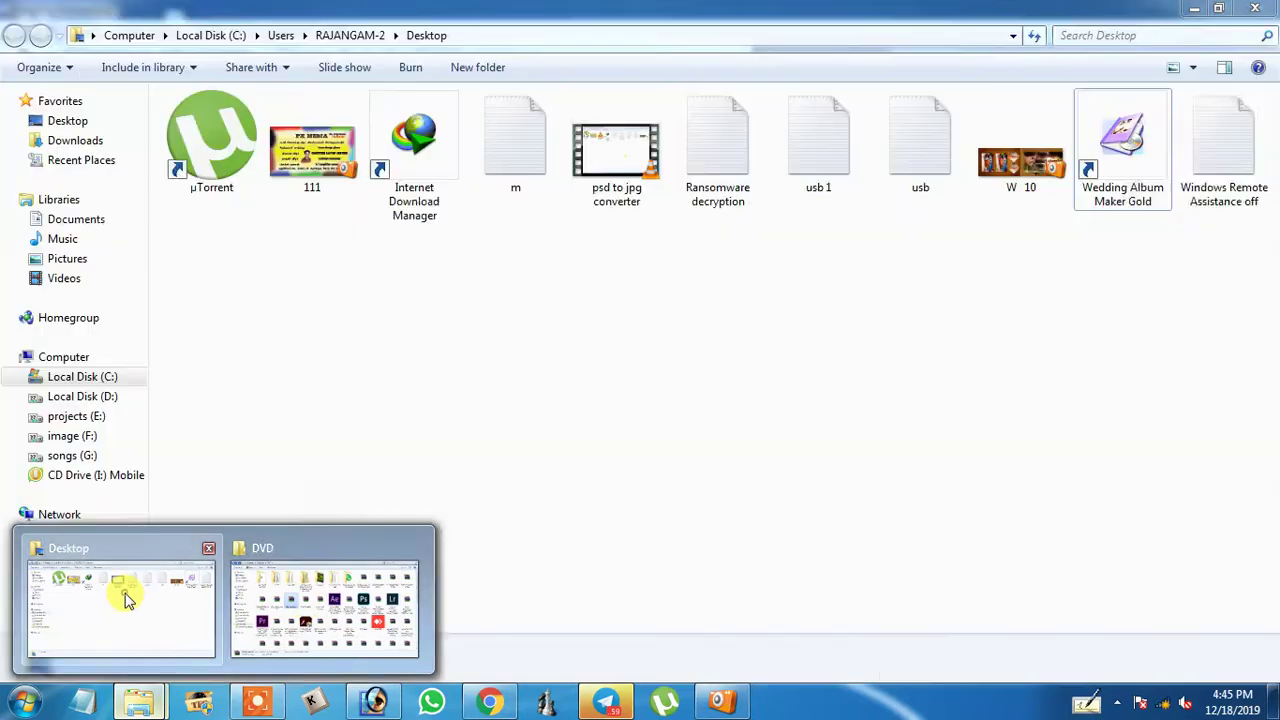
# Reopen the songs (G:) DVD action folder in Explorer showing its eight ATN files
pyautogui.click(120, 592)
pyautogui.click(100, 457)
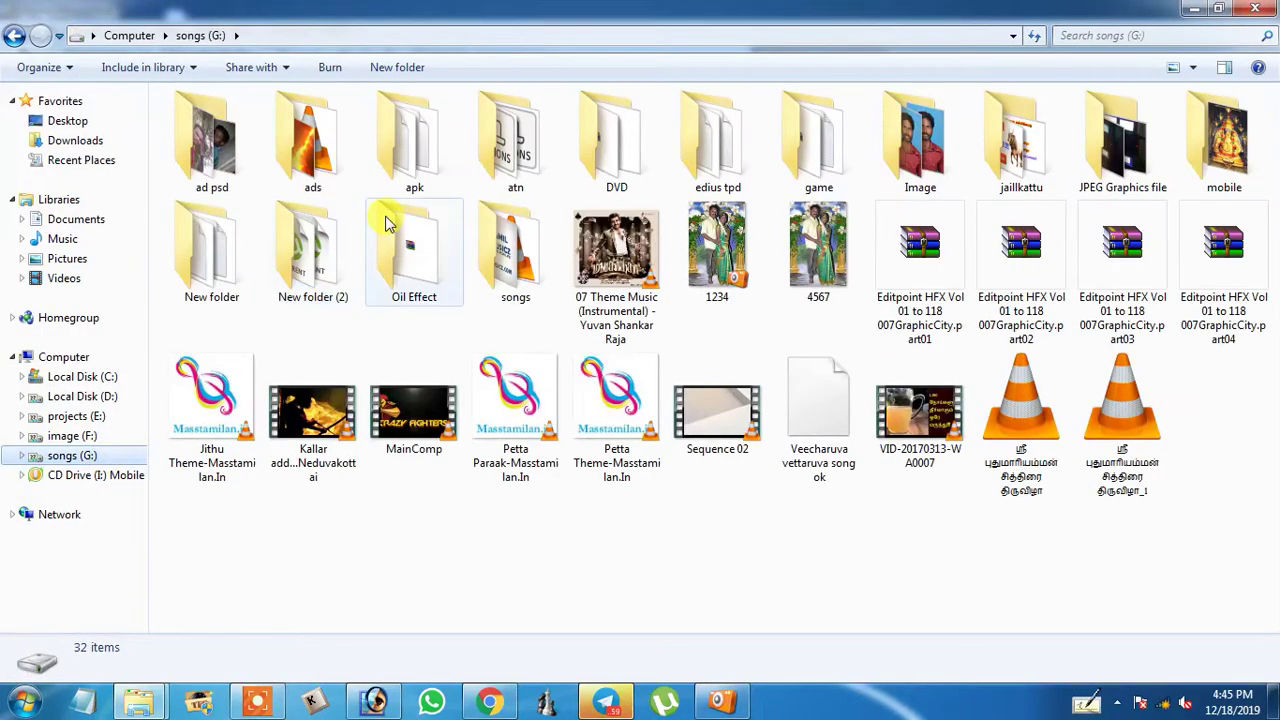
pyautogui.click(615, 168)
pyautogui.doubleClick(615, 168)
pyautogui.doubleClick(310, 140)
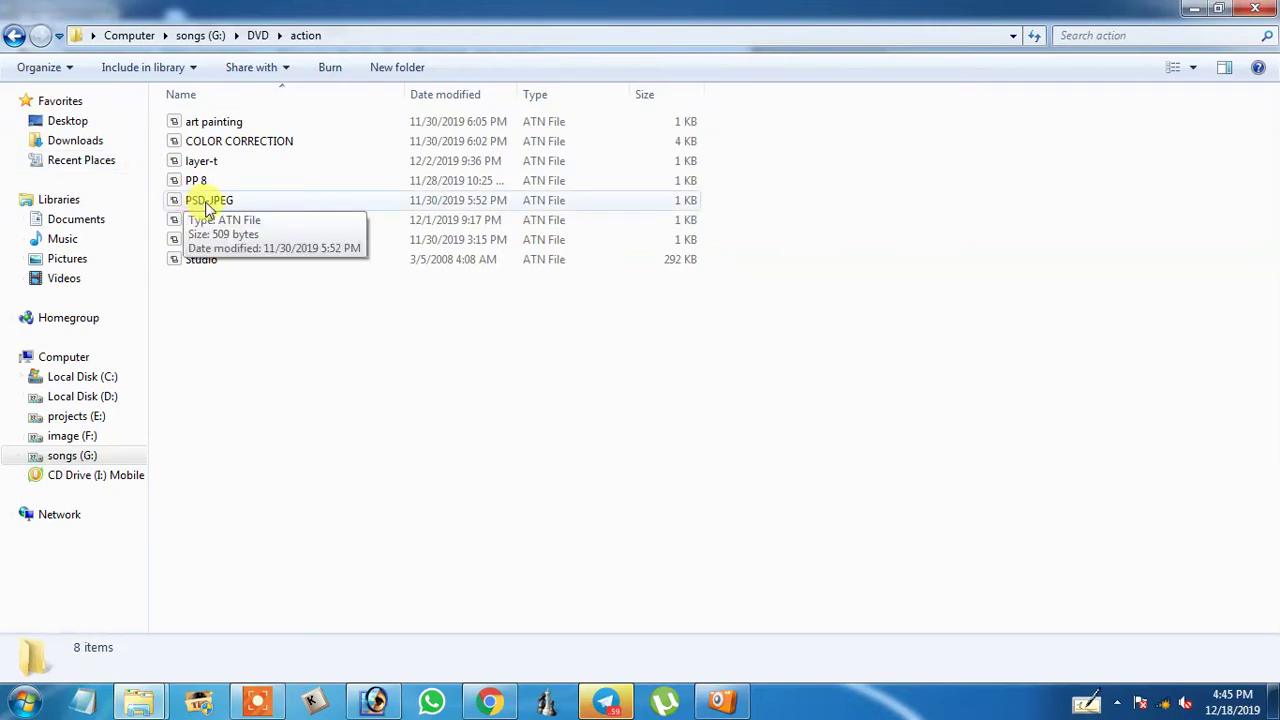
# Collapse PSD-PDF, expand PSD-JPEG and select its action, then bring Explorer forward
pyautogui.click(375, 700)
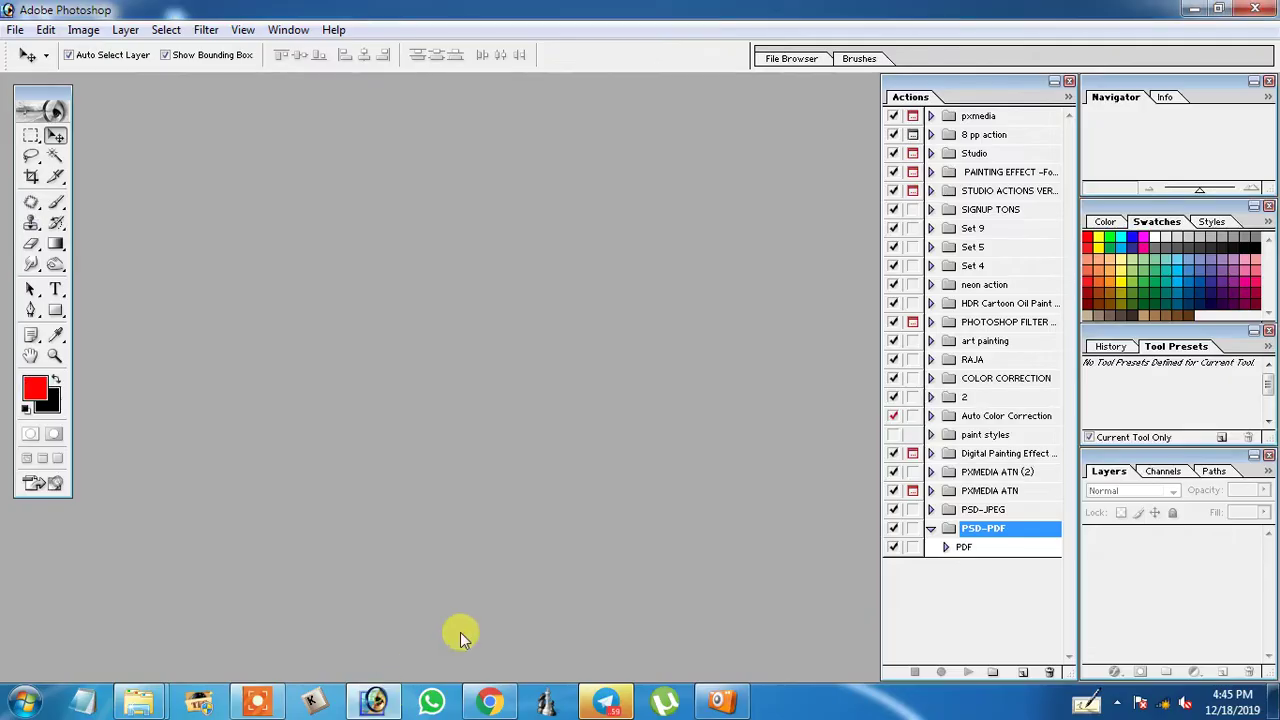
pyautogui.click(933, 530)
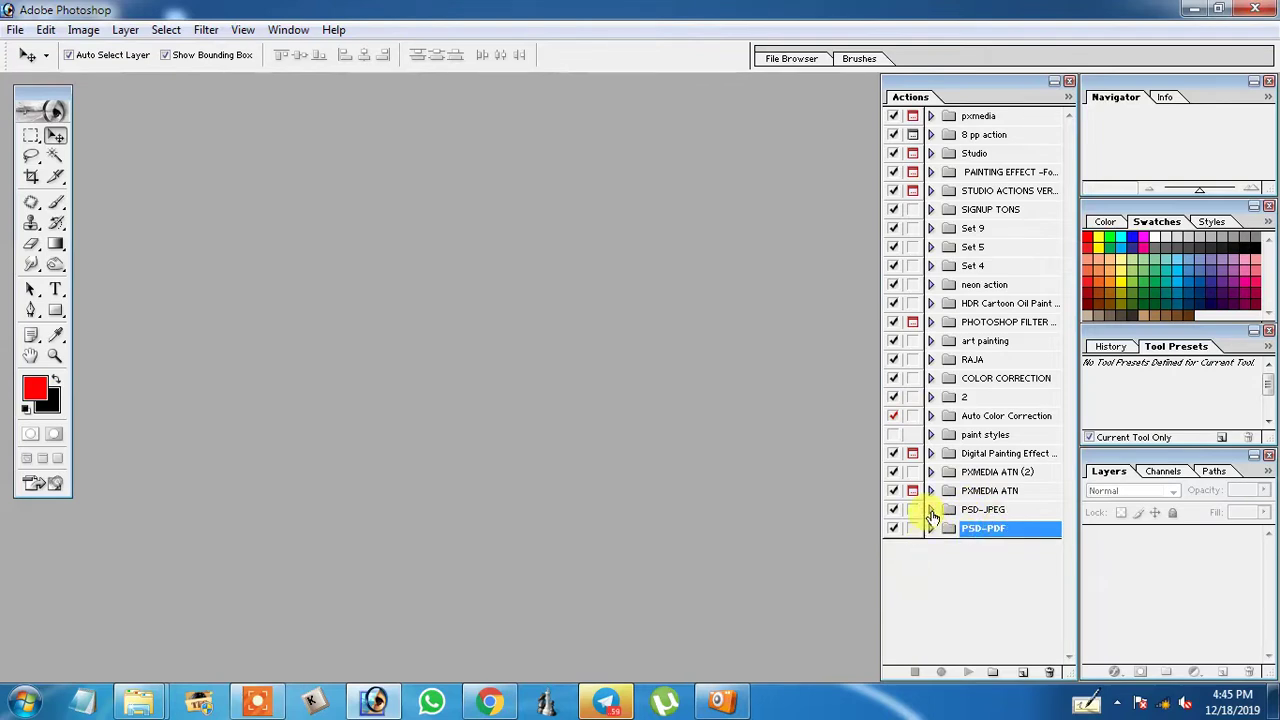
pyautogui.click(930, 509)
pyautogui.click(975, 530)
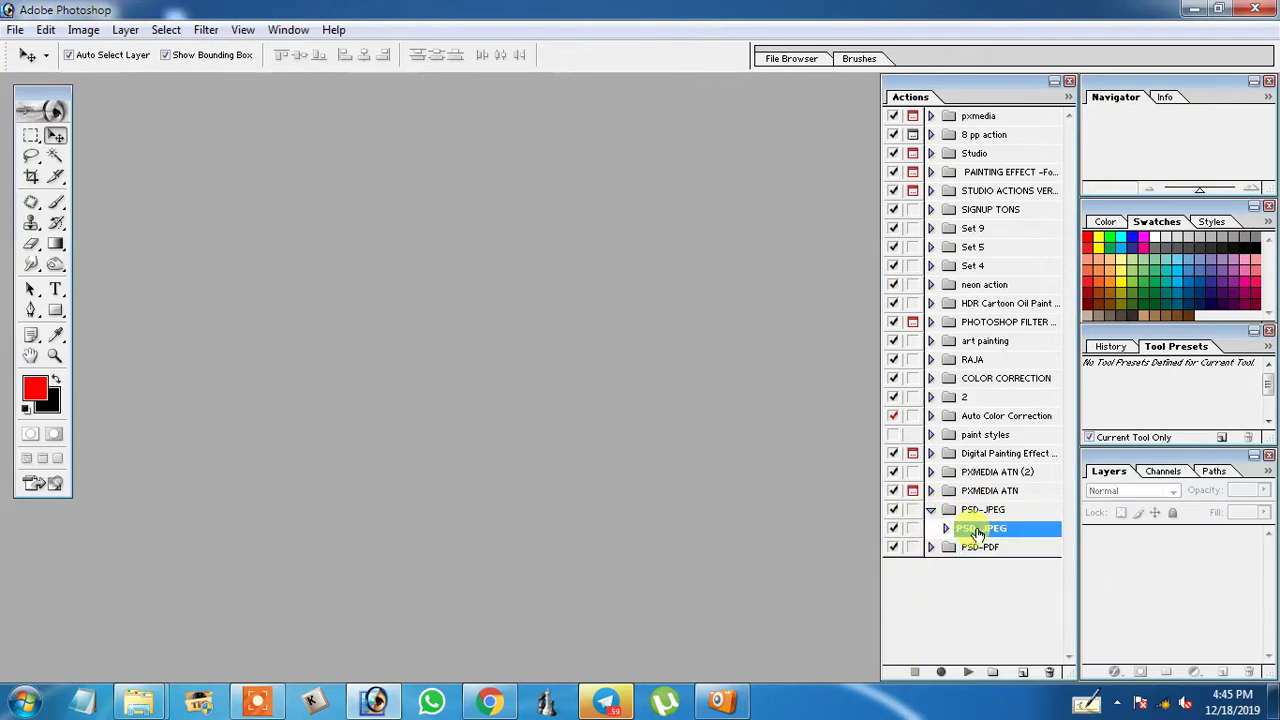
pyautogui.click(139, 697)
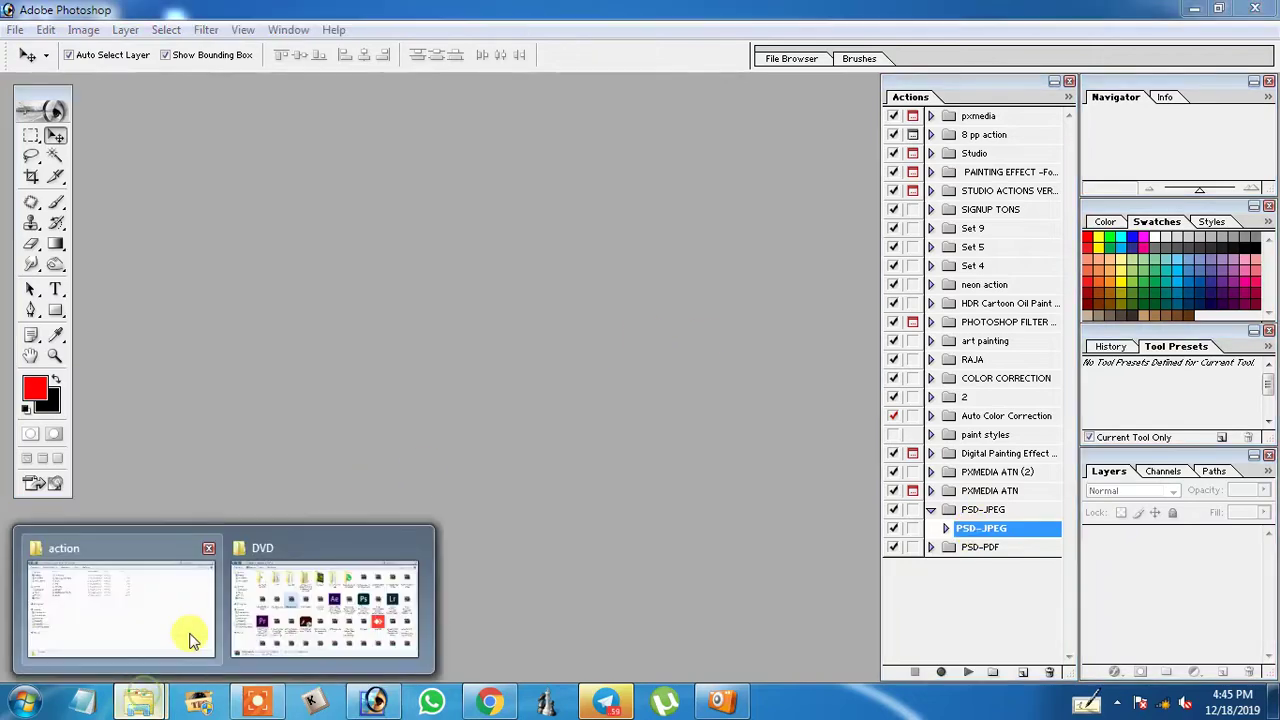
pyautogui.click(139, 607)
# Drag W 10 from the Explorer desktop into Photoshop to open W 10.psd at 8.33%
pyautogui.click(63, 120)
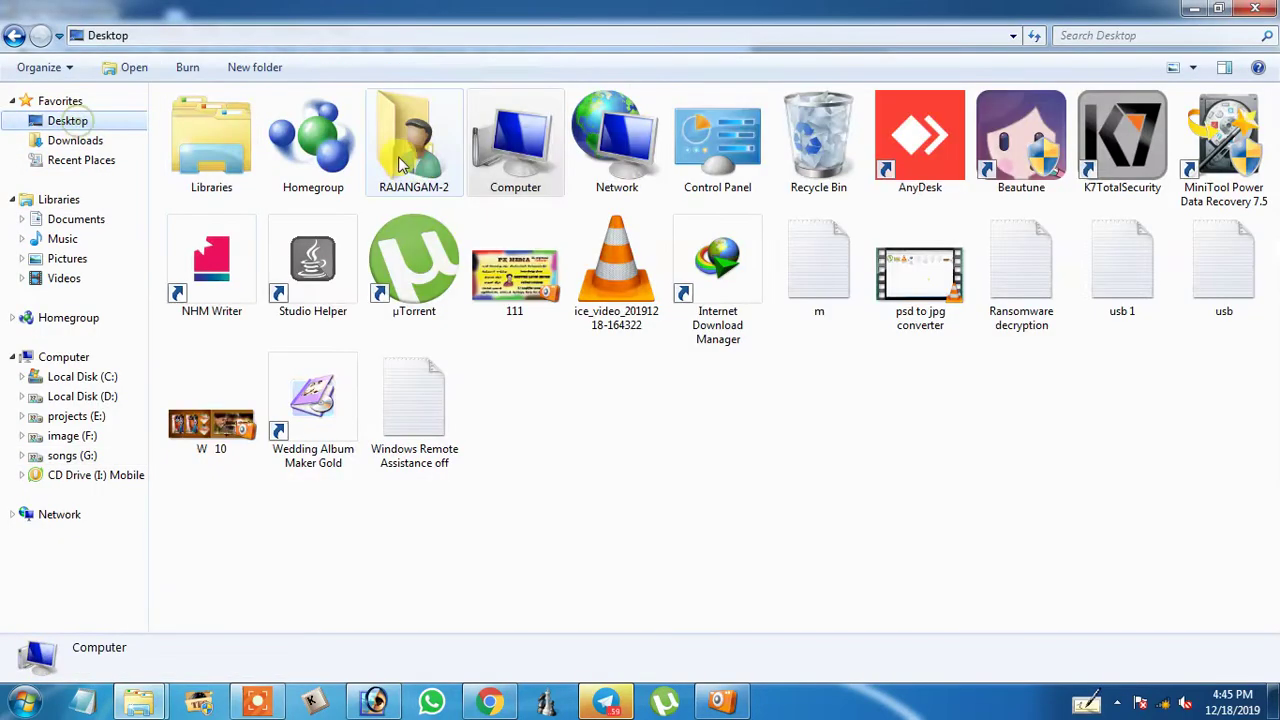
pyautogui.click(203, 428)
pyautogui.moveTo(203, 428)
pyautogui.mouseDown()
pyautogui.moveTo(530, 460)
pyautogui.moveTo(557, 371)
pyautogui.mouseUp()
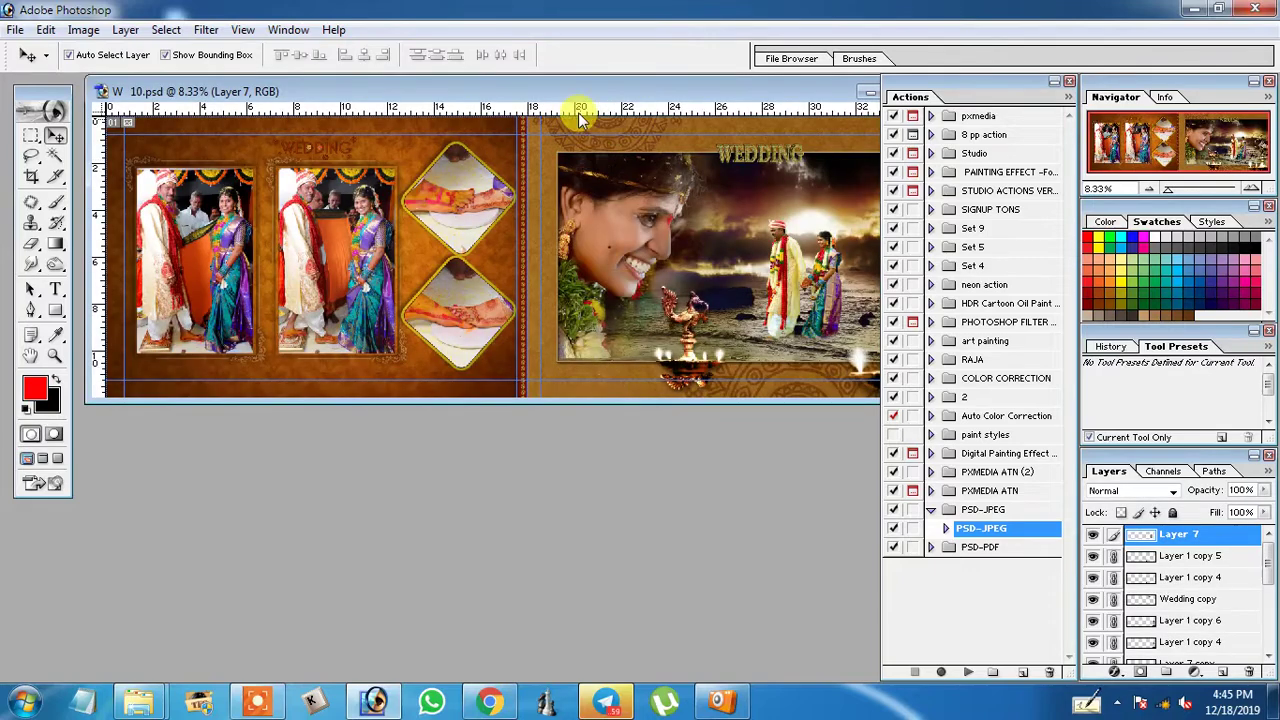
pyautogui.moveTo(571, 87)
pyautogui.mouseDown()
pyautogui.moveTo(465, 177)
pyautogui.moveTo(555, 130)
pyautogui.moveTo(555, 155)
pyautogui.mouseUp()
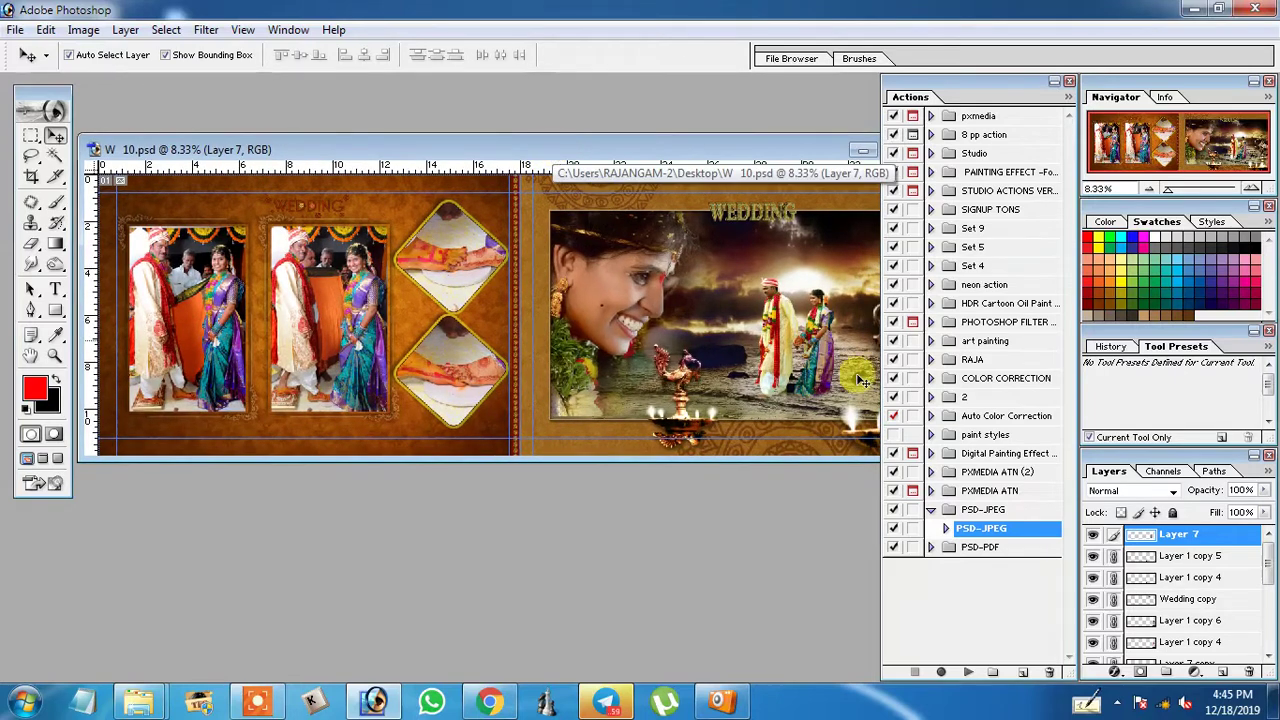
pyautogui.moveTo(1268, 545)
pyautogui.mouseDown()
pyautogui.moveTo(1272, 625)
pyautogui.moveTo(1268, 540)
pyautogui.mouseUp()
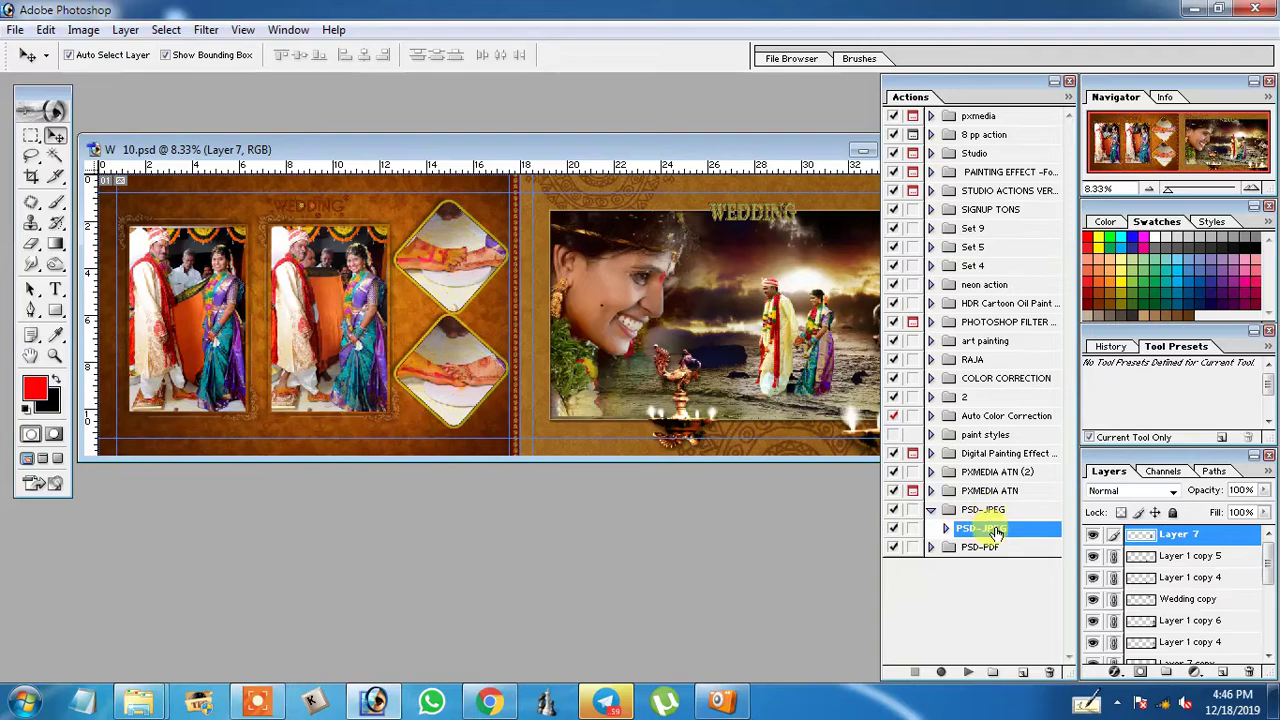
# Play the PSD-JPEG action on W 10.psd, cancelling the Open dialog it raises
pyautogui.click(968, 676)
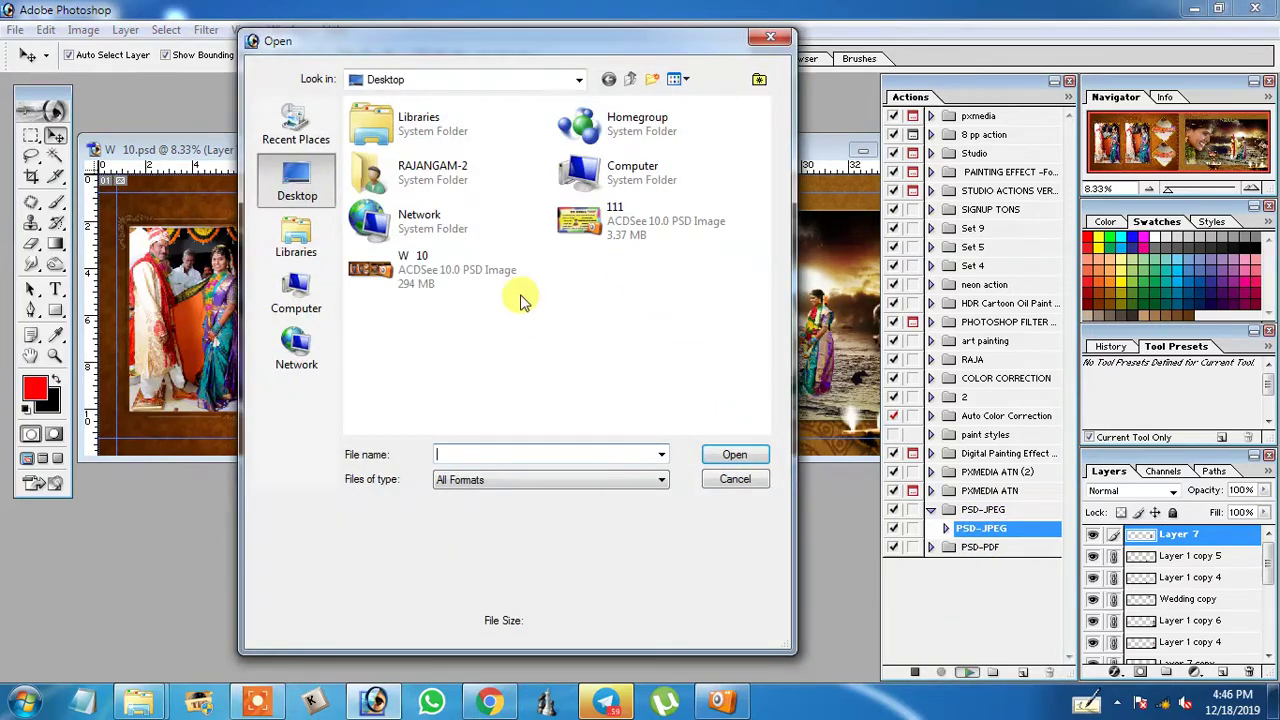
pyautogui.moveTo(488, 50)
pyautogui.mouseDown()
pyautogui.moveTo(445, 61)
pyautogui.moveTo(462, 42)
pyautogui.mouseUp()
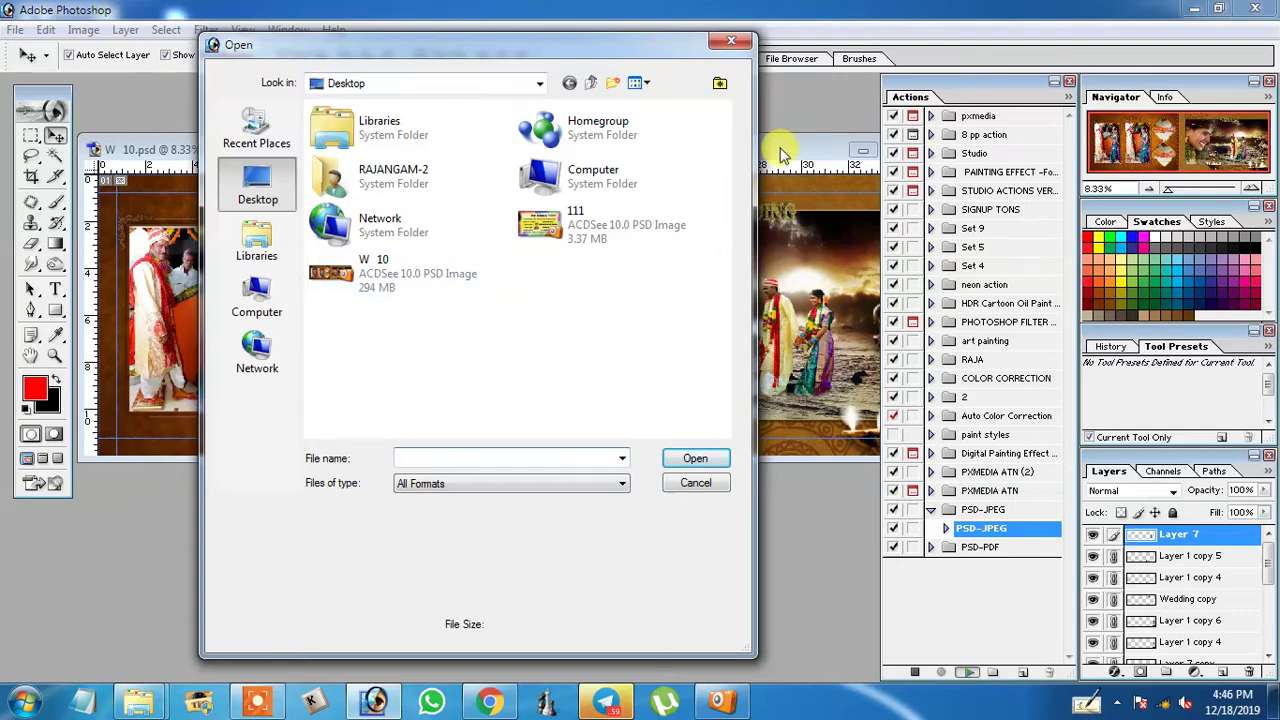
pyautogui.click(696, 484)
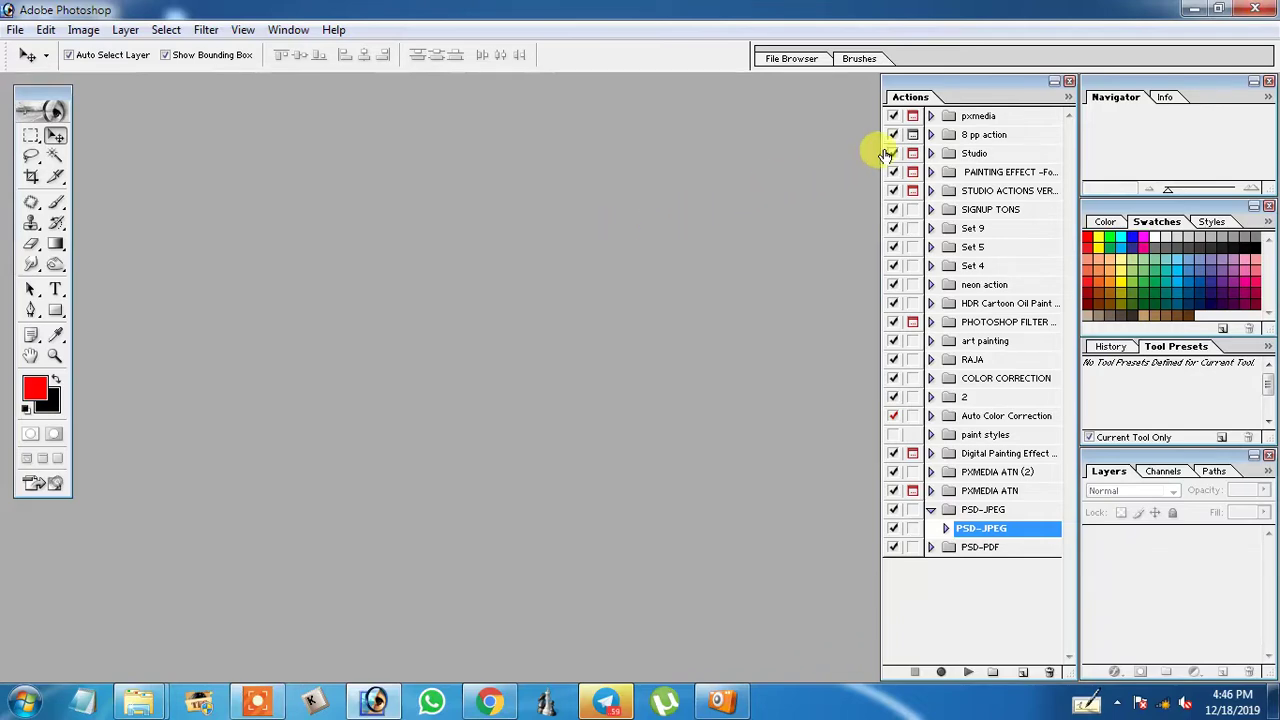
# Compare the 10800 x 3600, 27.9 MB W 10 copy JPEG with the 294 MB W 10 PSD
pyautogui.click(1194, 9)
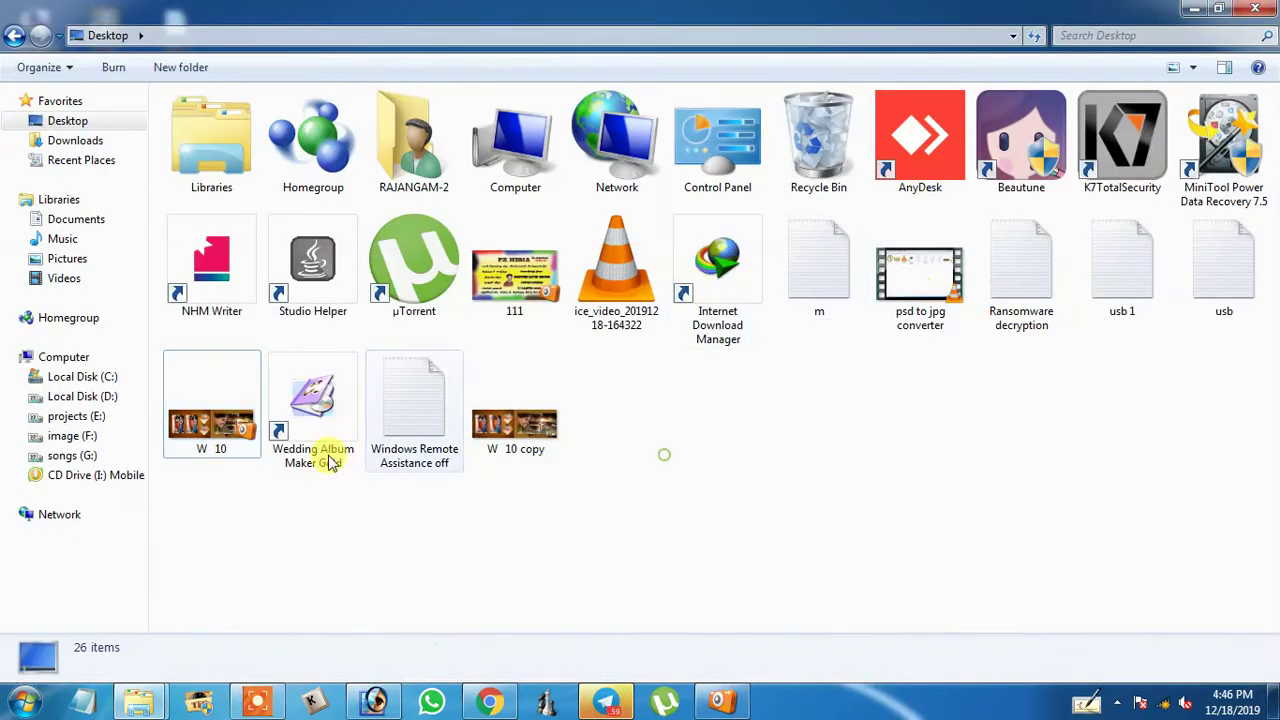
pyautogui.click(205, 422)
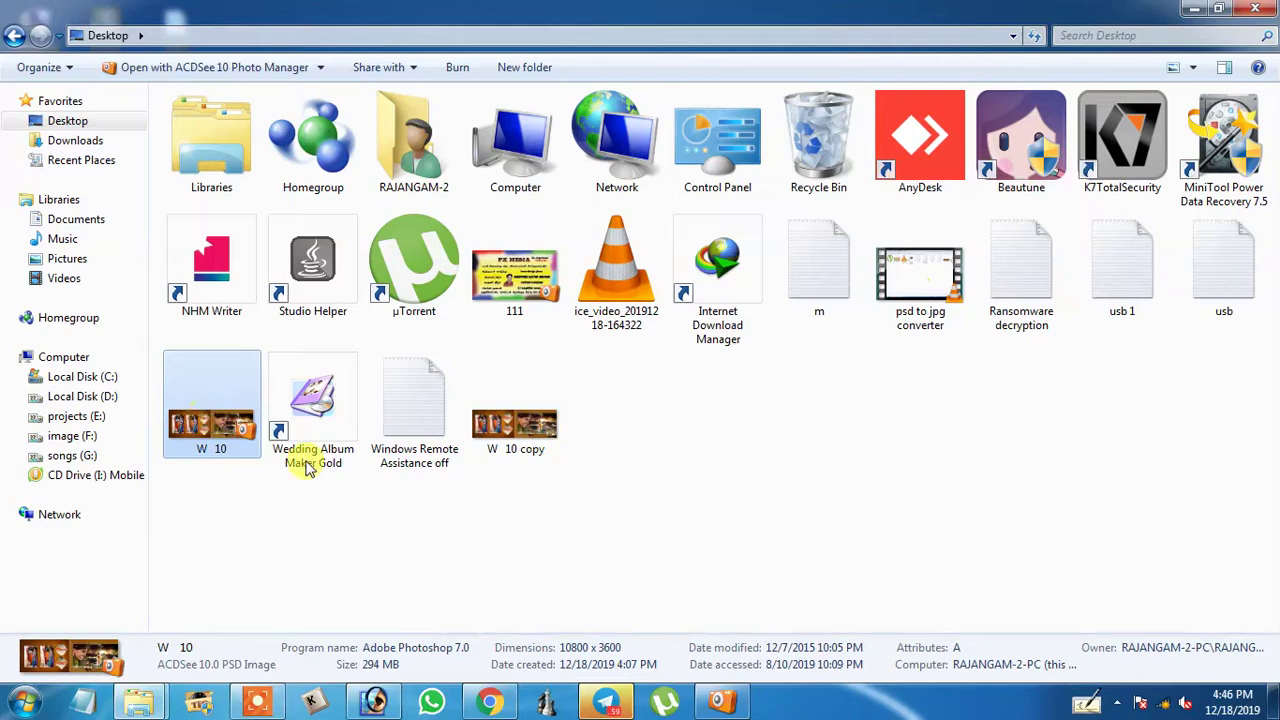
pyautogui.click(517, 420)
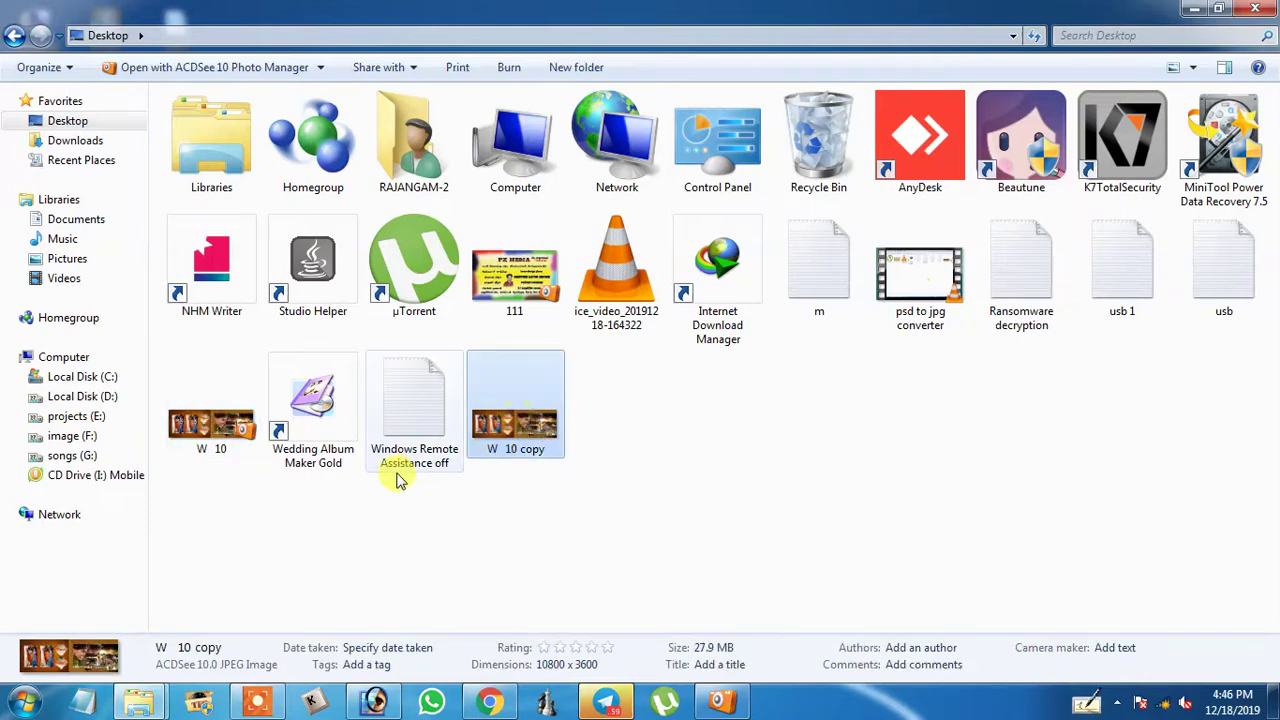
pyautogui.click(213, 437)
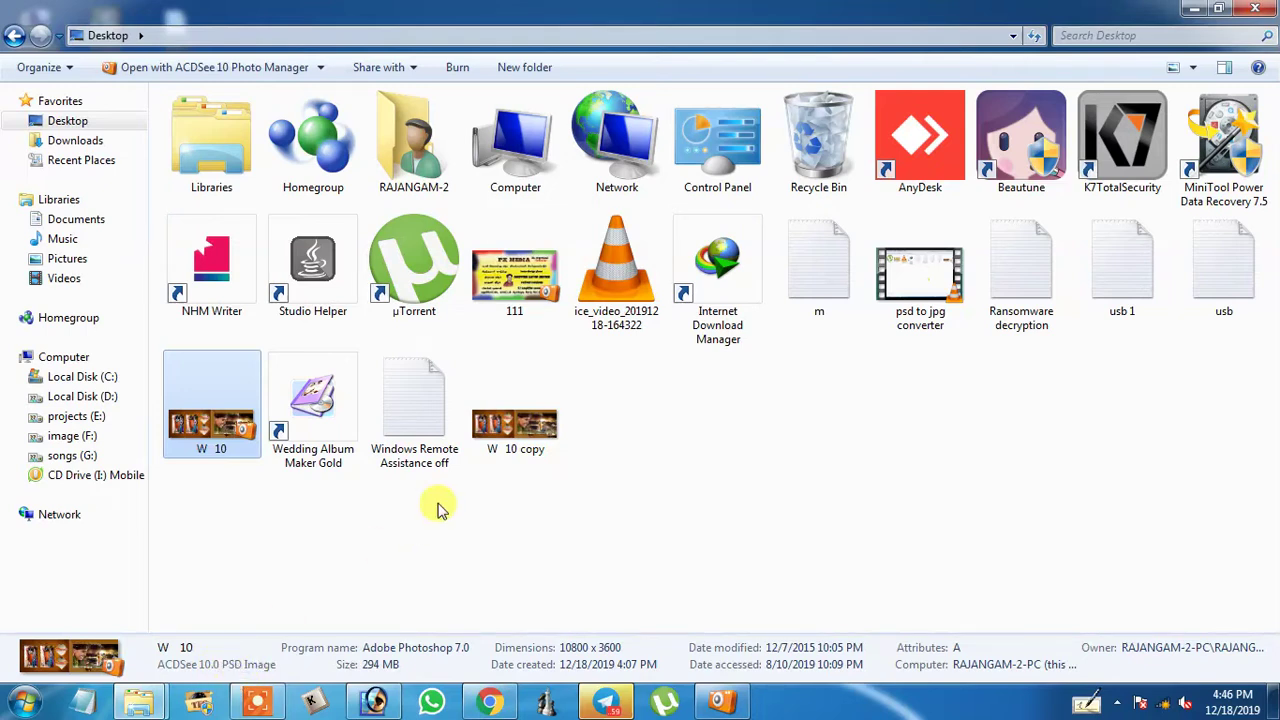
pyautogui.click(505, 435)
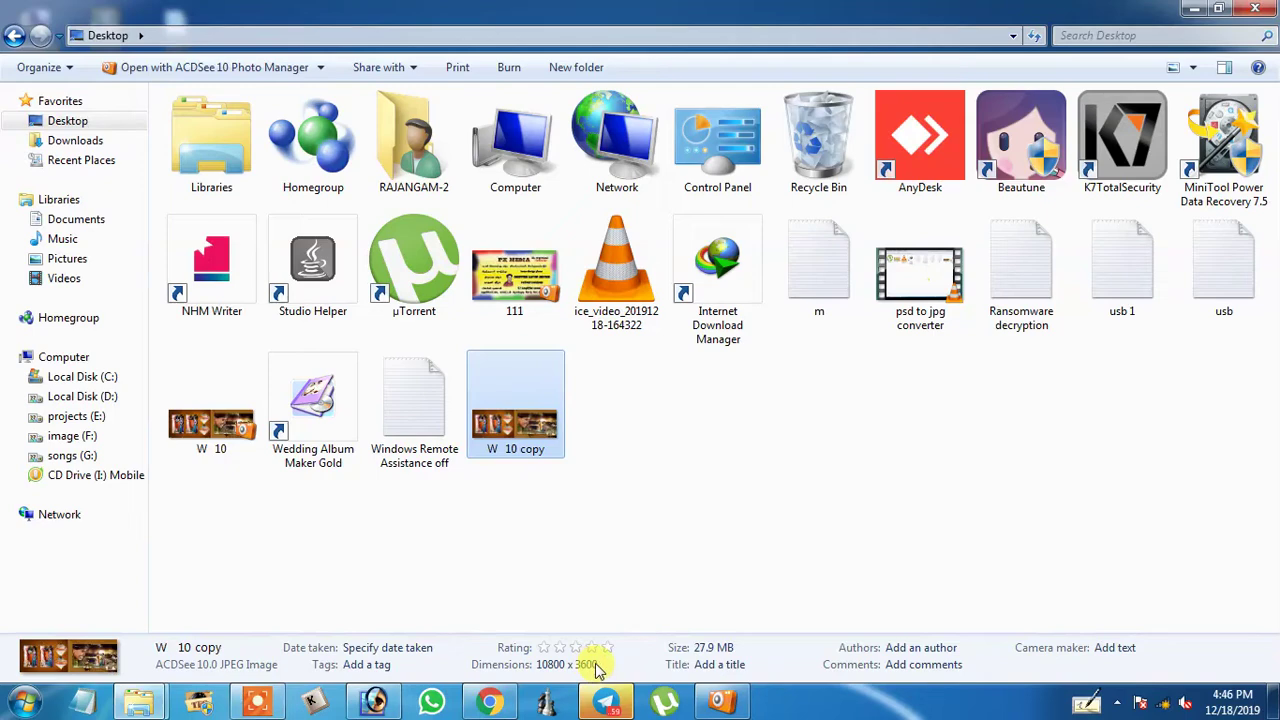
# View the W 10 copy JPEG in ACDSee Quick View at 30%, pan across it, then close the viewer
pyautogui.doubleClick(518, 425)
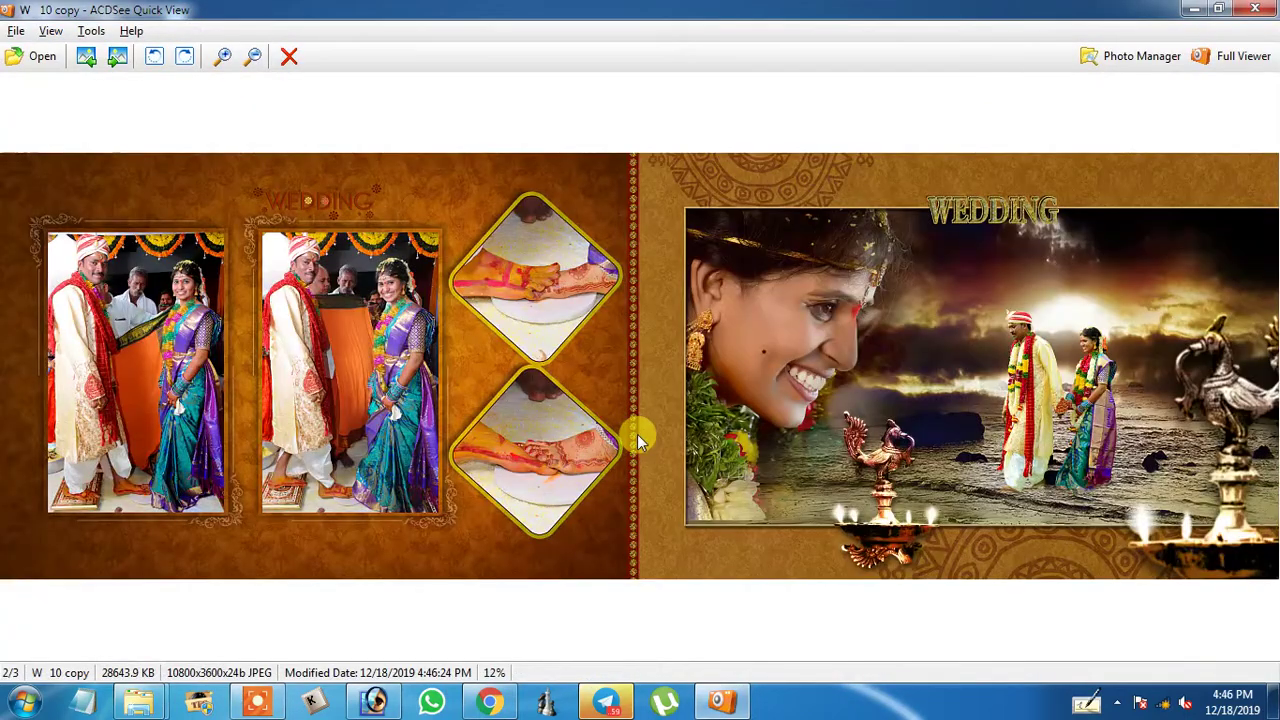
pyautogui.click(222, 58)
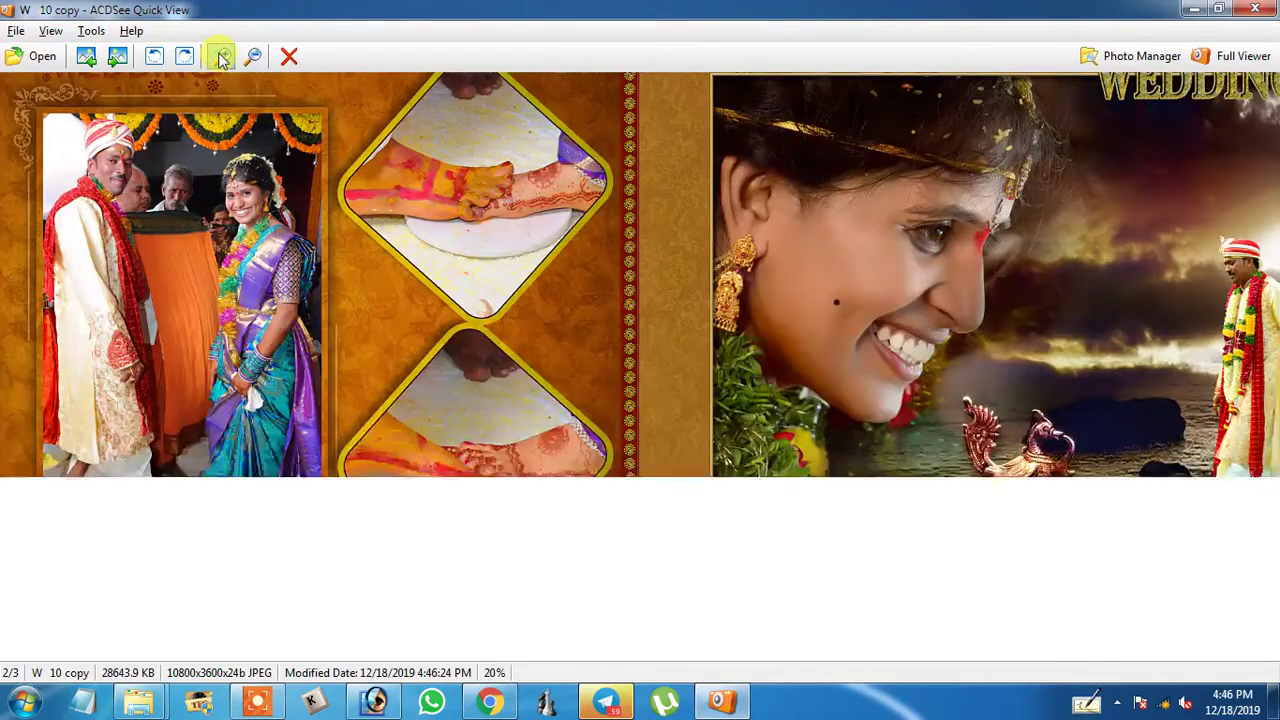
pyautogui.click(222, 58)
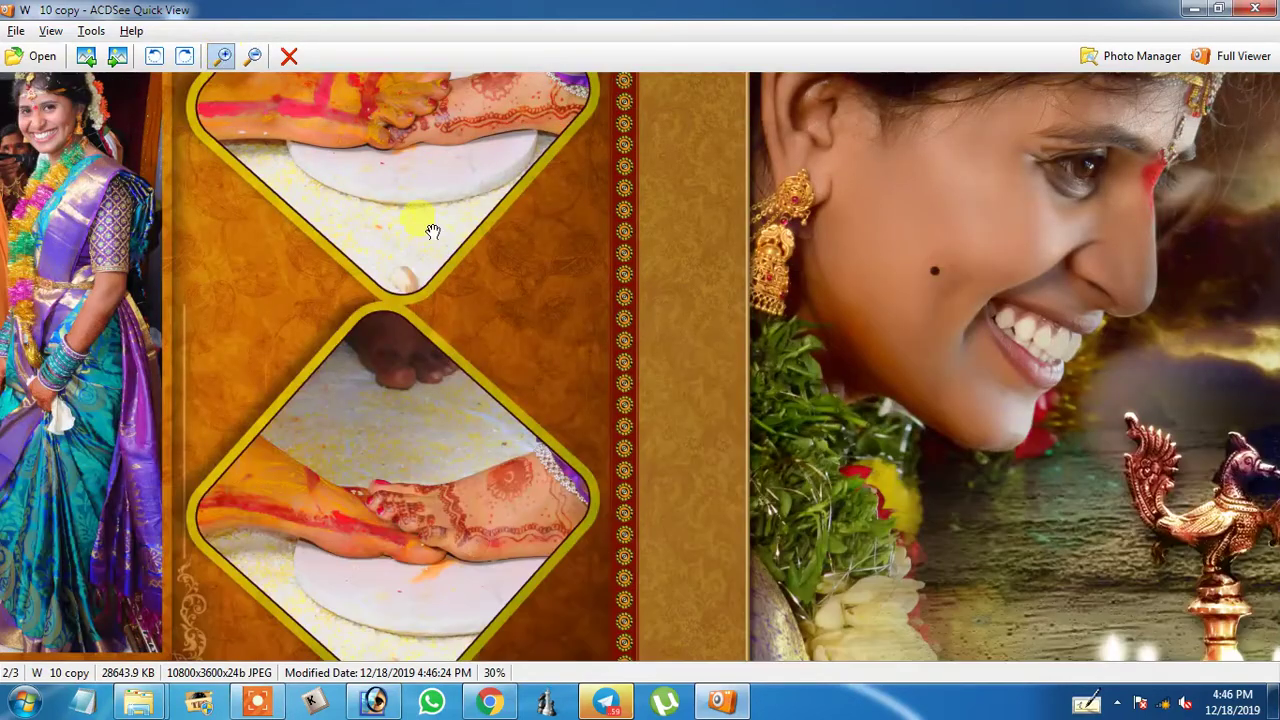
pyautogui.moveTo(879, 269); pyautogui.dragTo(499, 388)
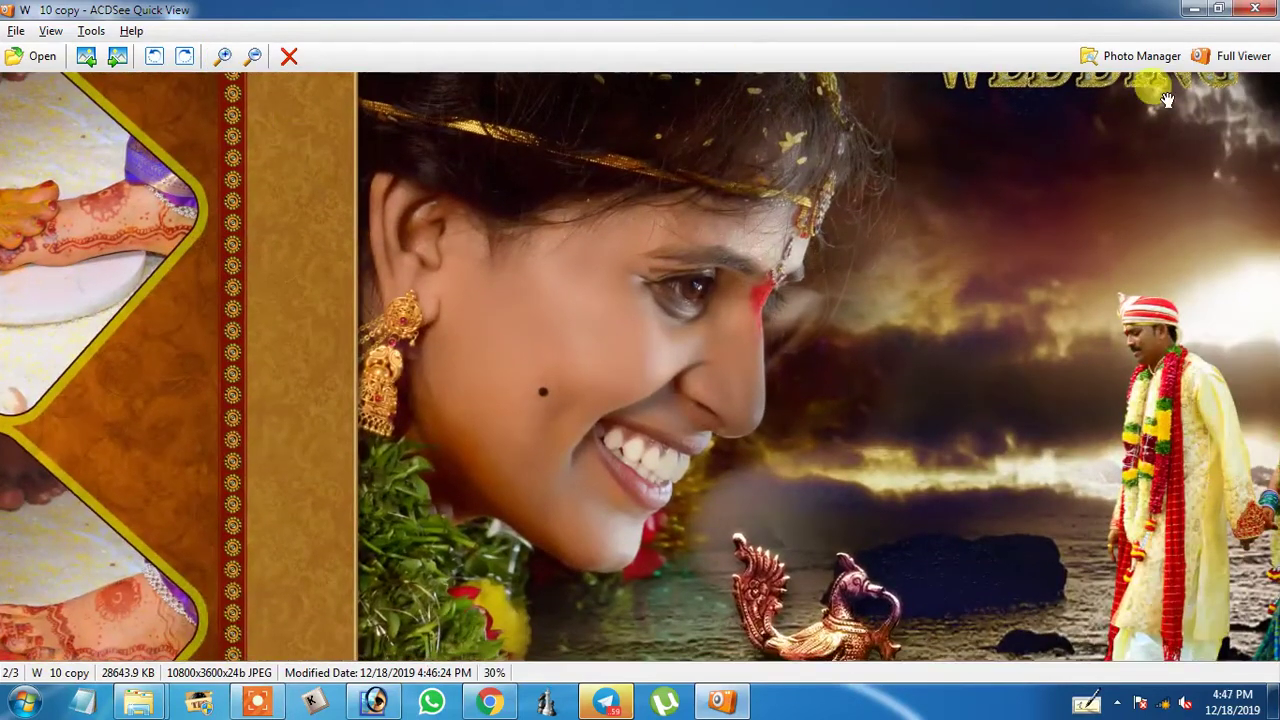
pyautogui.click(1255, 9)
# Return to Photoshop and select the PSD-PDF set in the Actions panel
pyautogui.click(660, 445)
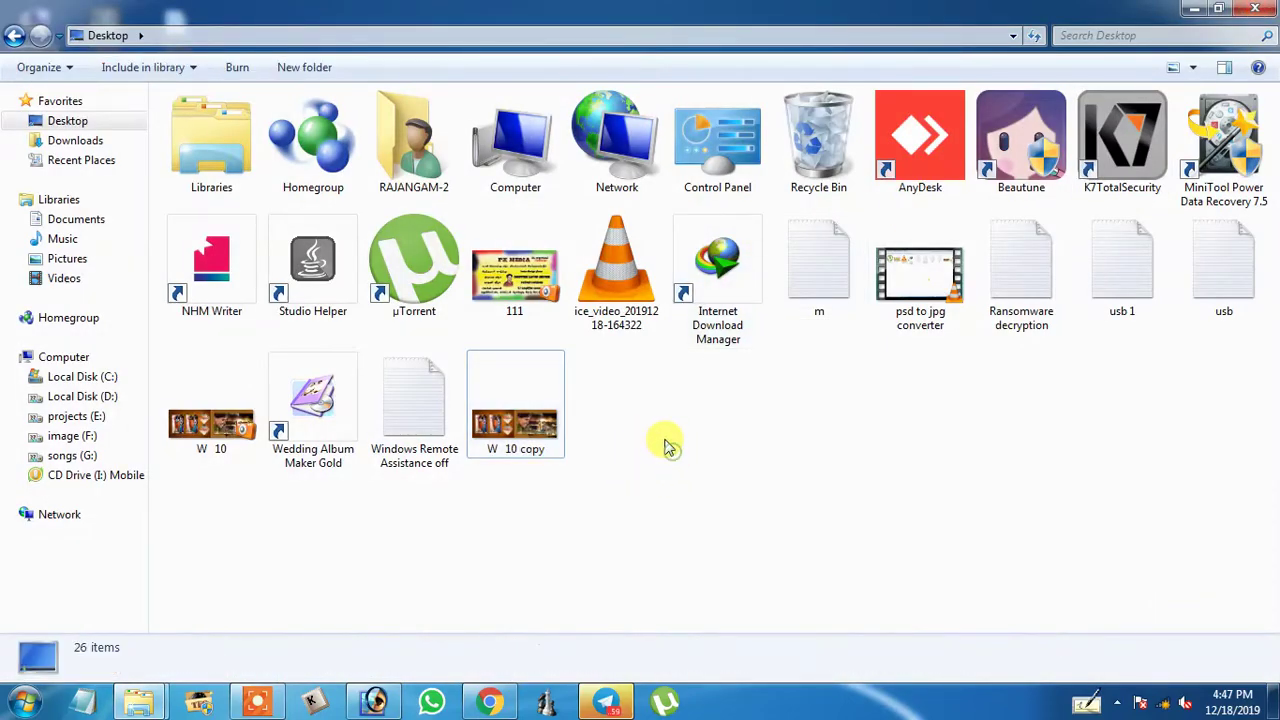
pyautogui.click(425, 640)
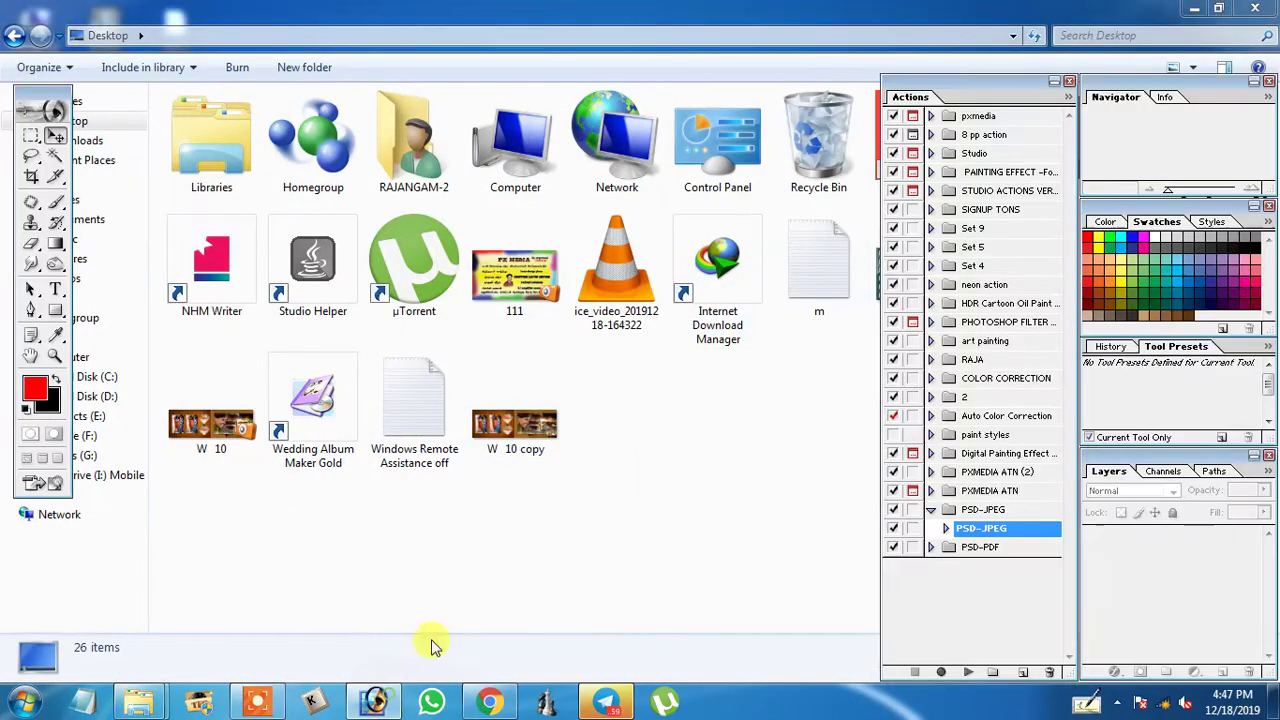
pyautogui.click(980, 549)
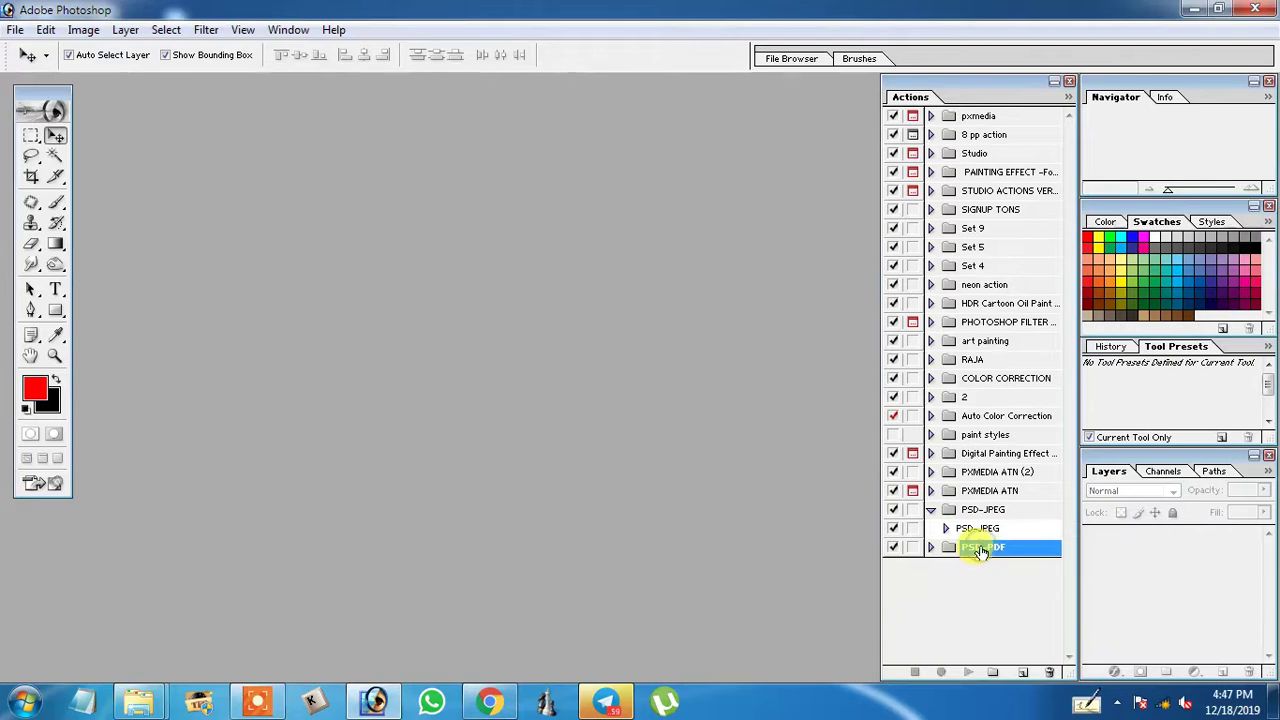
pyautogui.click(930, 550)
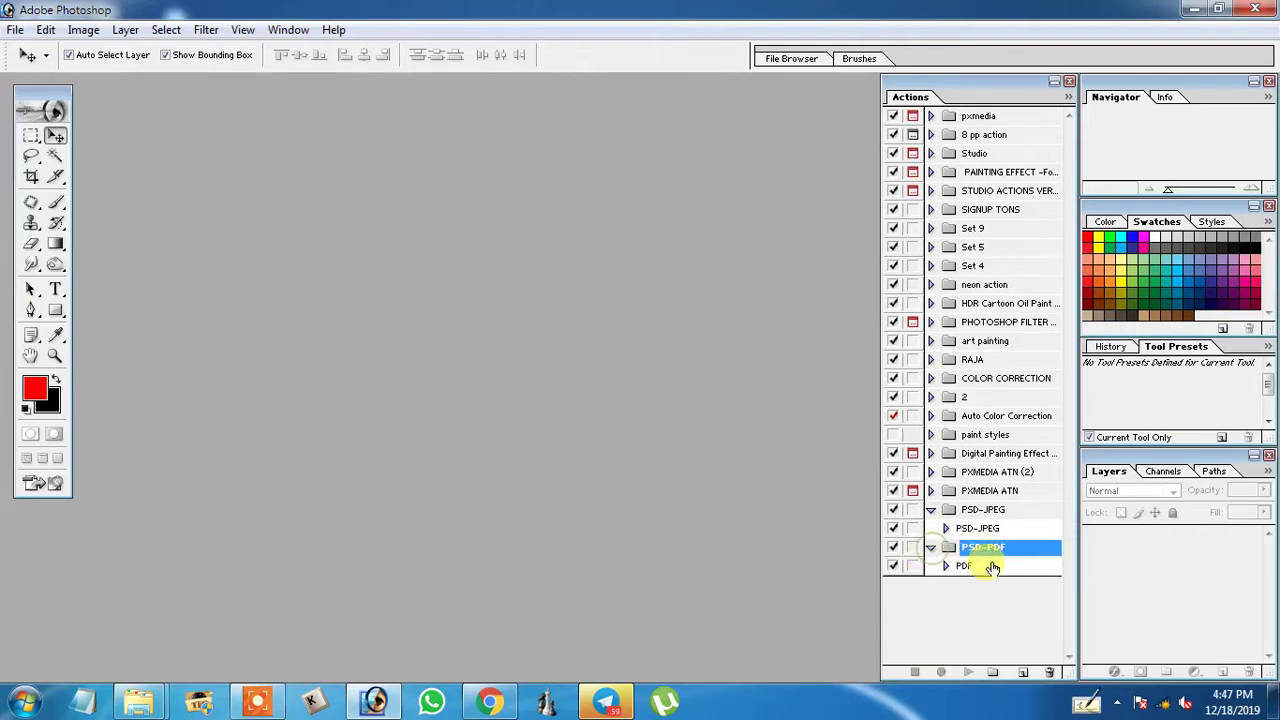
pyautogui.click(929, 550)
pyautogui.click(929, 550)
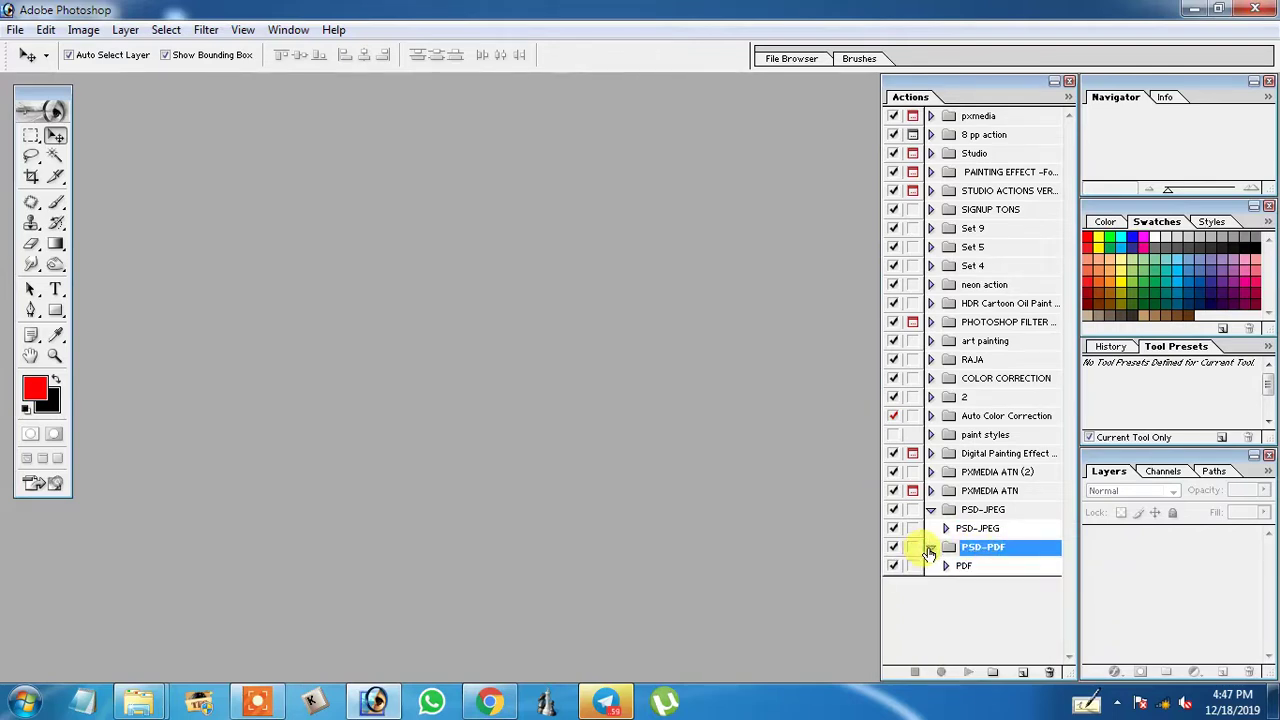
# Collapse the PSD-JPEG set, expand PSD-PDF, and select its PDF action
pyautogui.click(929, 550)
pyautogui.click(930, 509)
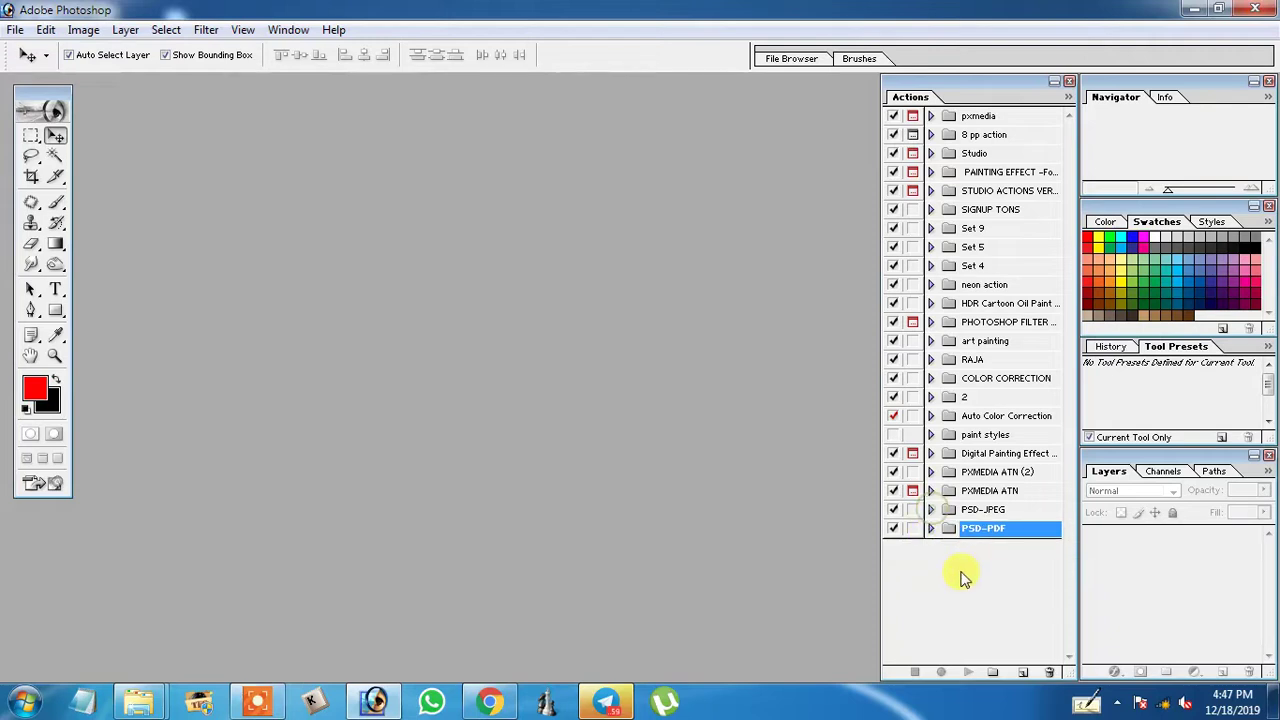
pyautogui.click(930, 530)
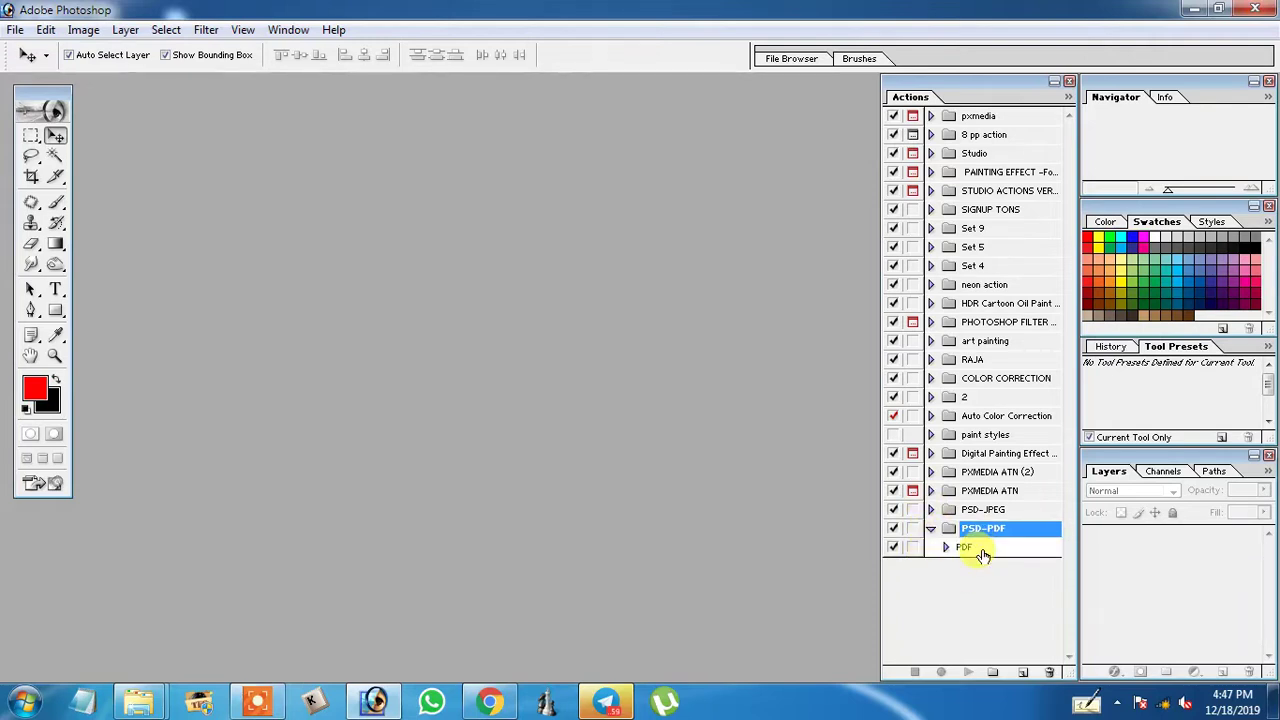
pyautogui.click(978, 549)
pyautogui.moveTo(139, 701)
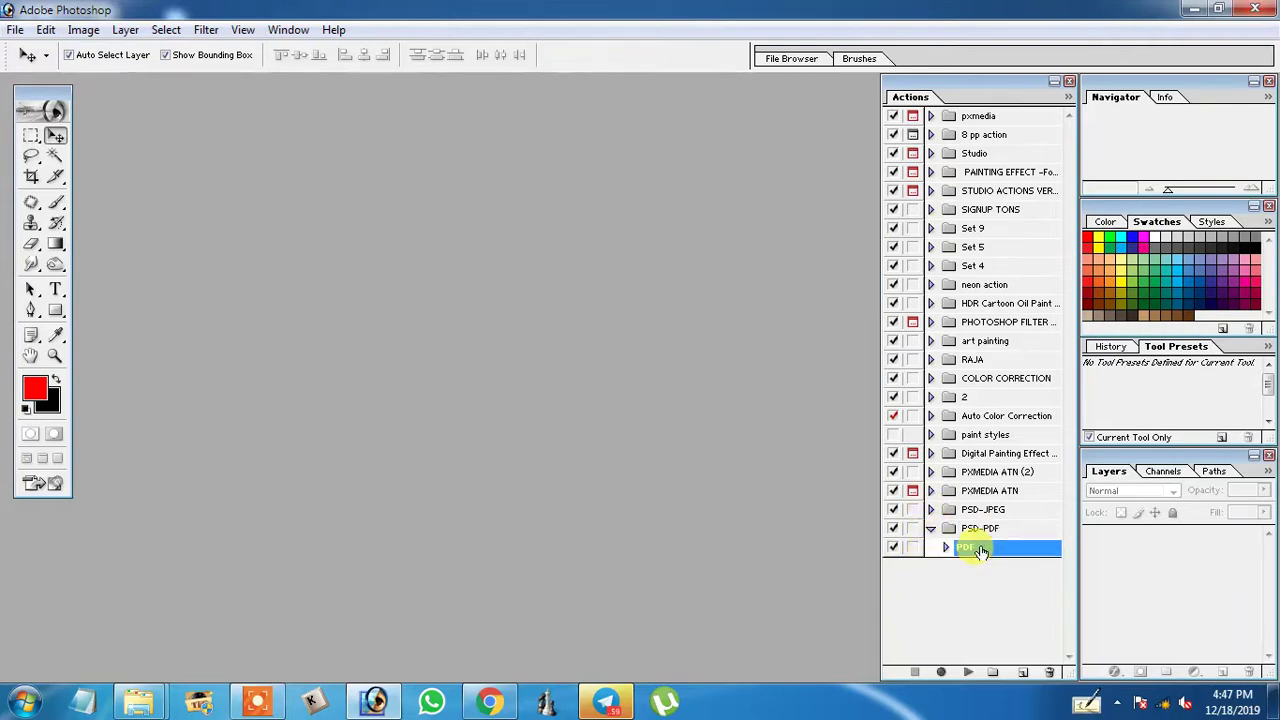
pyautogui.click(165, 655)
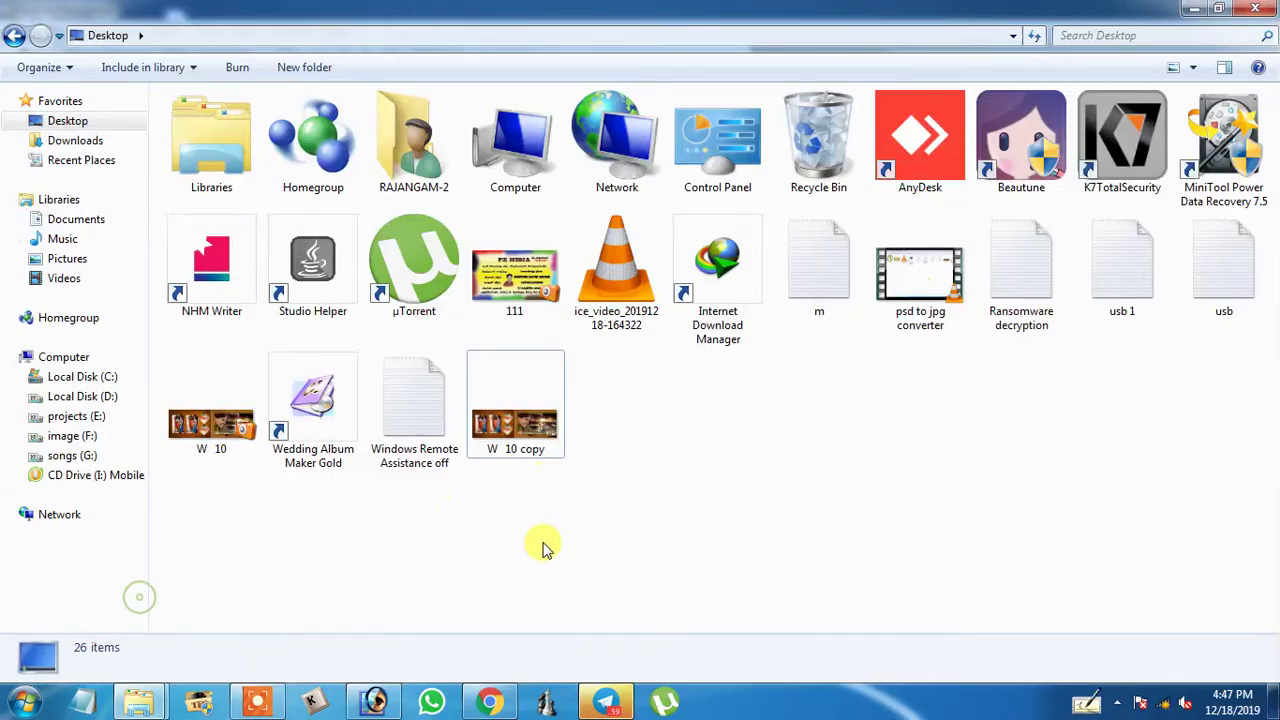
# Open W 10.psd in Photoshop by dragging it from the Desktop folder
pyautogui.click(205, 425)
pyautogui.click(497, 432)
pyautogui.click(220, 438)
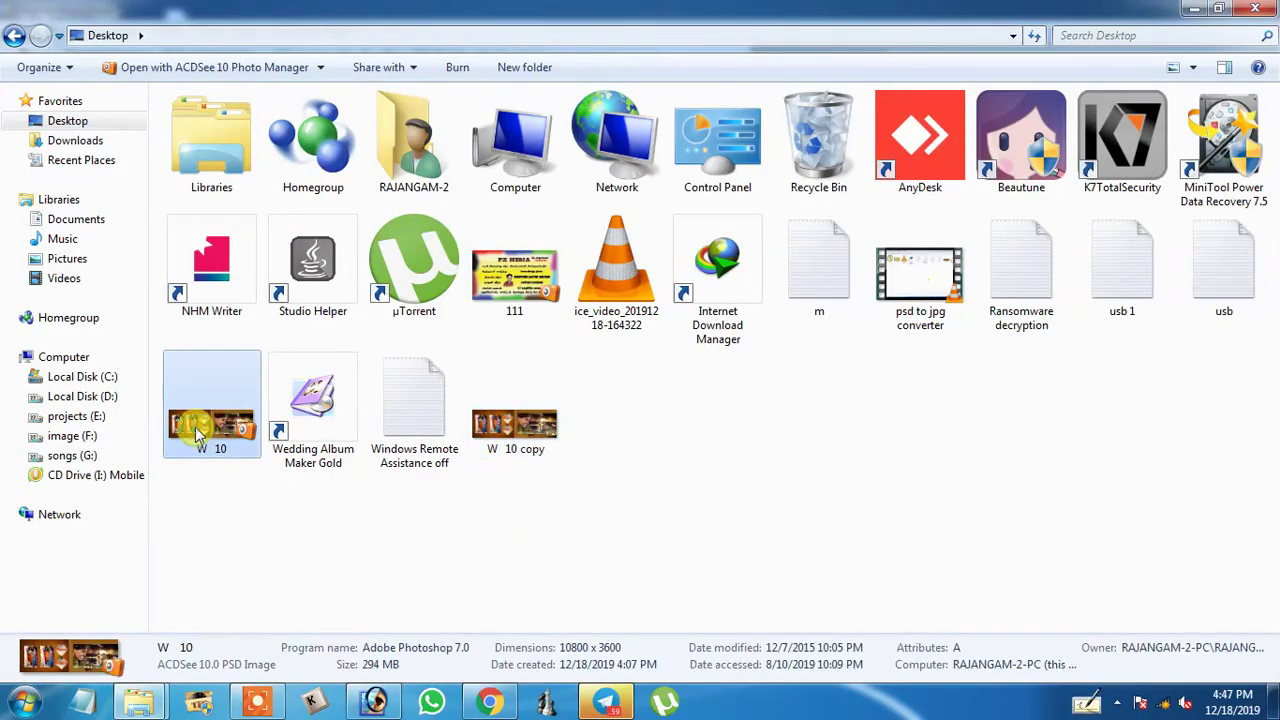
pyautogui.moveTo(210, 430)
pyautogui.mouseDown()
pyautogui.moveTo(340, 590)
pyautogui.moveTo(372, 688)
pyautogui.moveTo(403, 597)
pyautogui.mouseUp()
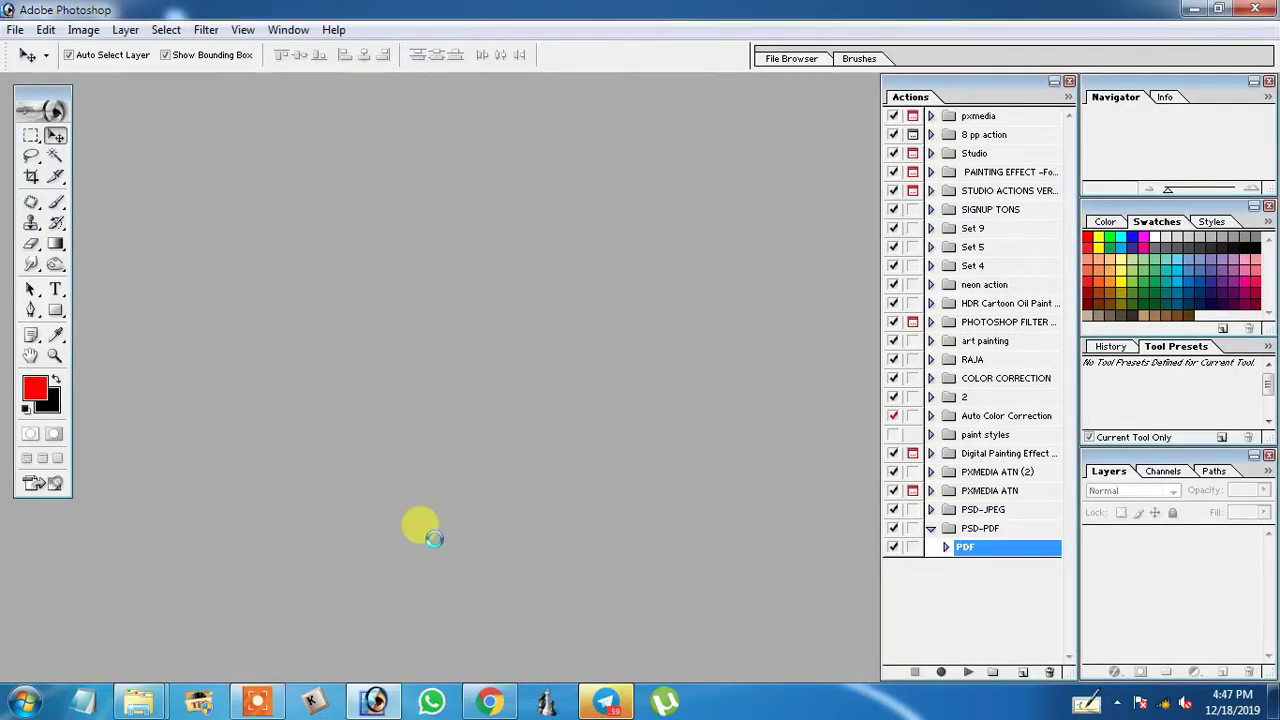
pyautogui.moveTo(425, 537); pyautogui.dragTo(440, 220)
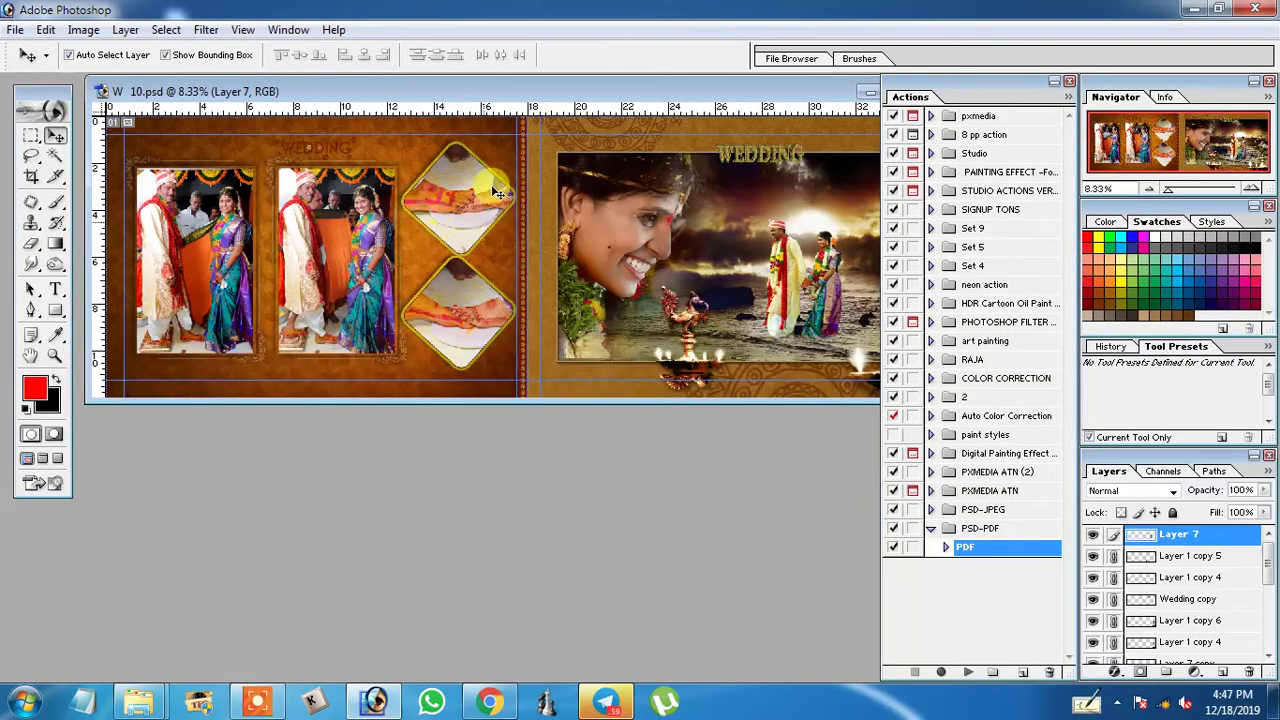
pyautogui.moveTo(470, 90); pyautogui.dragTo(464, 148)
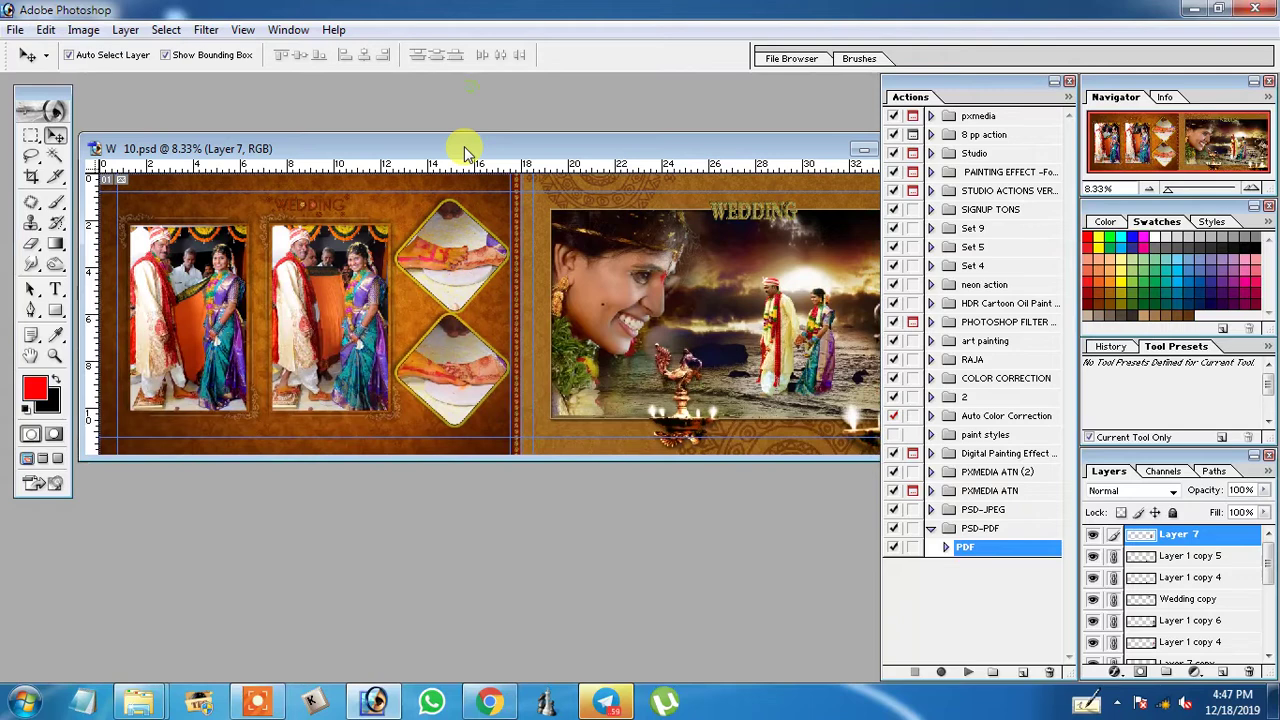
# Play the PDF action on the album, then open the new W 10.pdf from the Desktop
pyautogui.click(968, 673)
pyautogui.click(966, 672)
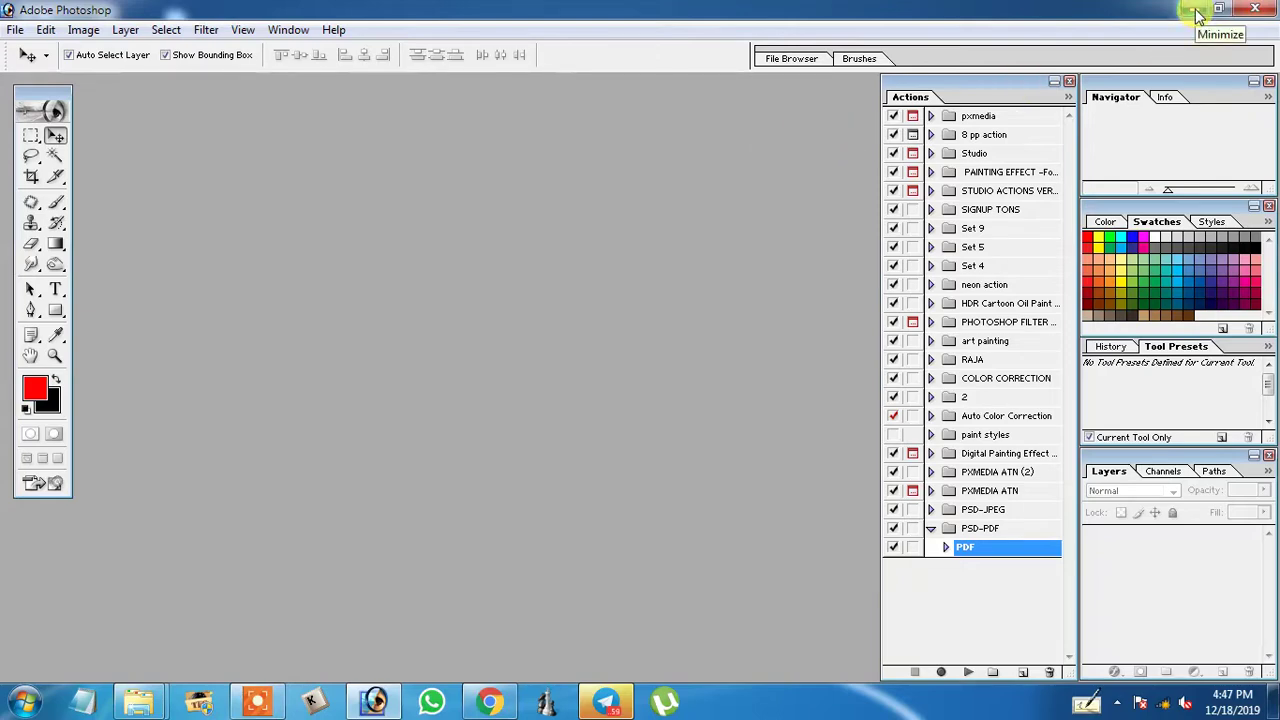
pyautogui.click(1197, 14)
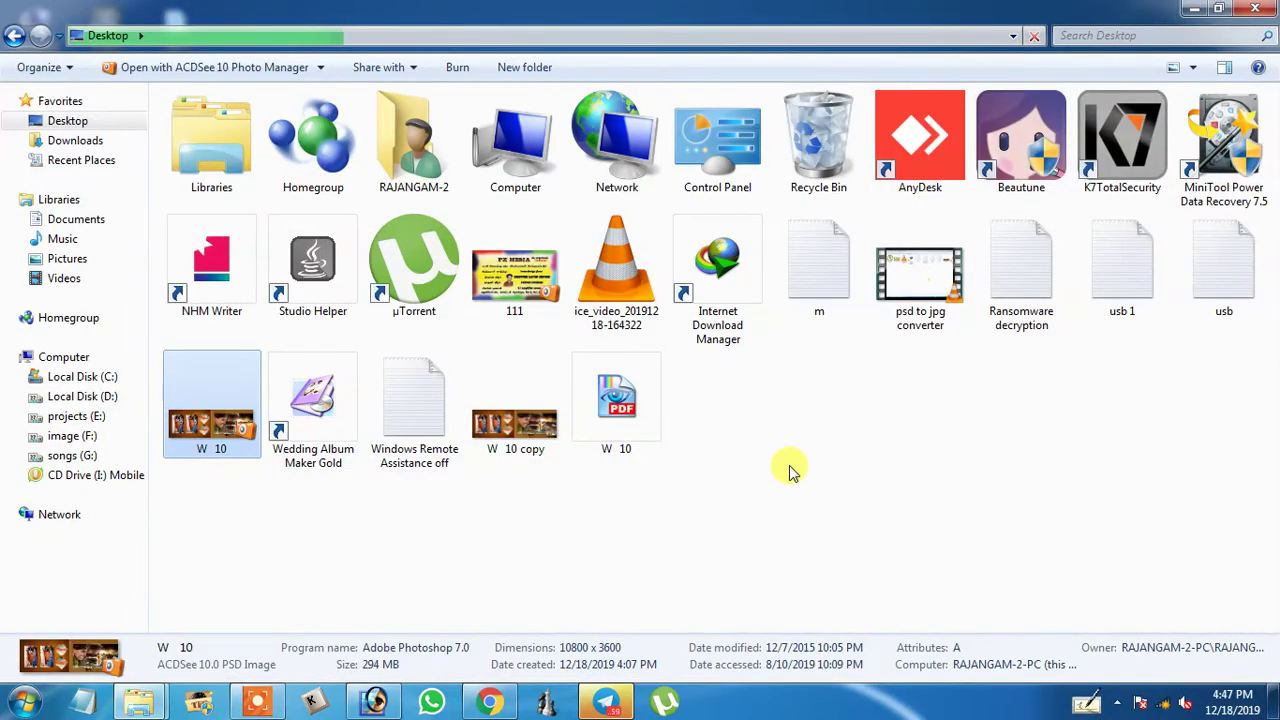
pyautogui.click(614, 416)
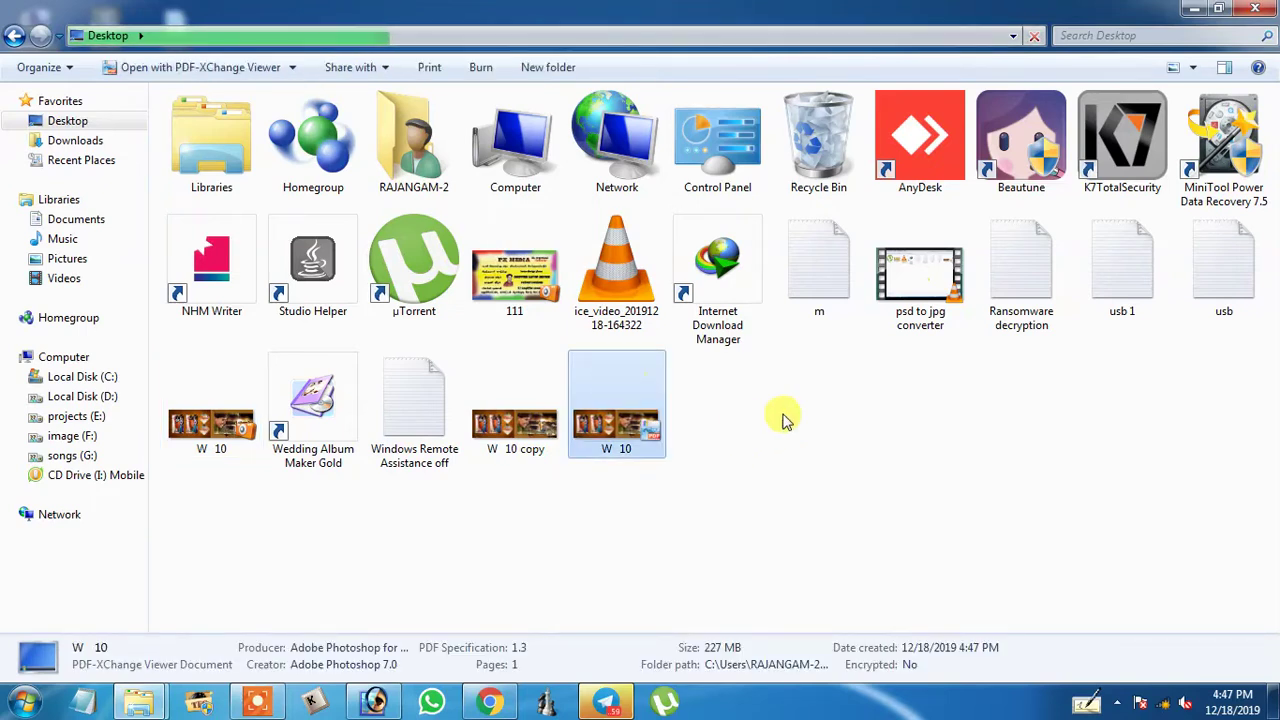
pyautogui.doubleClick(613, 418)
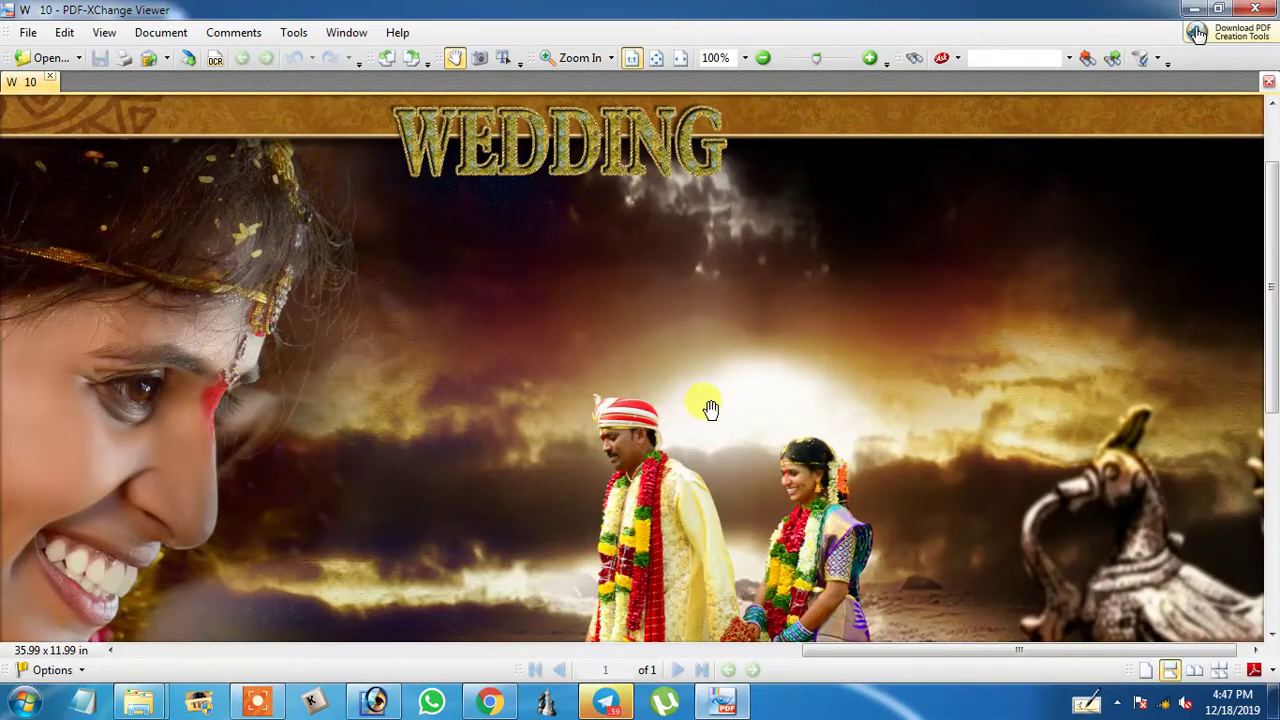
# Pan across the exported W 10 PDF page with the Hand tool
pyautogui.moveTo(1273, 250)
pyautogui.mouseDown()
pyautogui.moveTo(1273, 463)
pyautogui.moveTo(1276, 293)
pyautogui.moveTo(1273, 342)
pyautogui.mouseUp()
pyautogui.moveTo(145, 276); pyautogui.dragTo(529, 337)
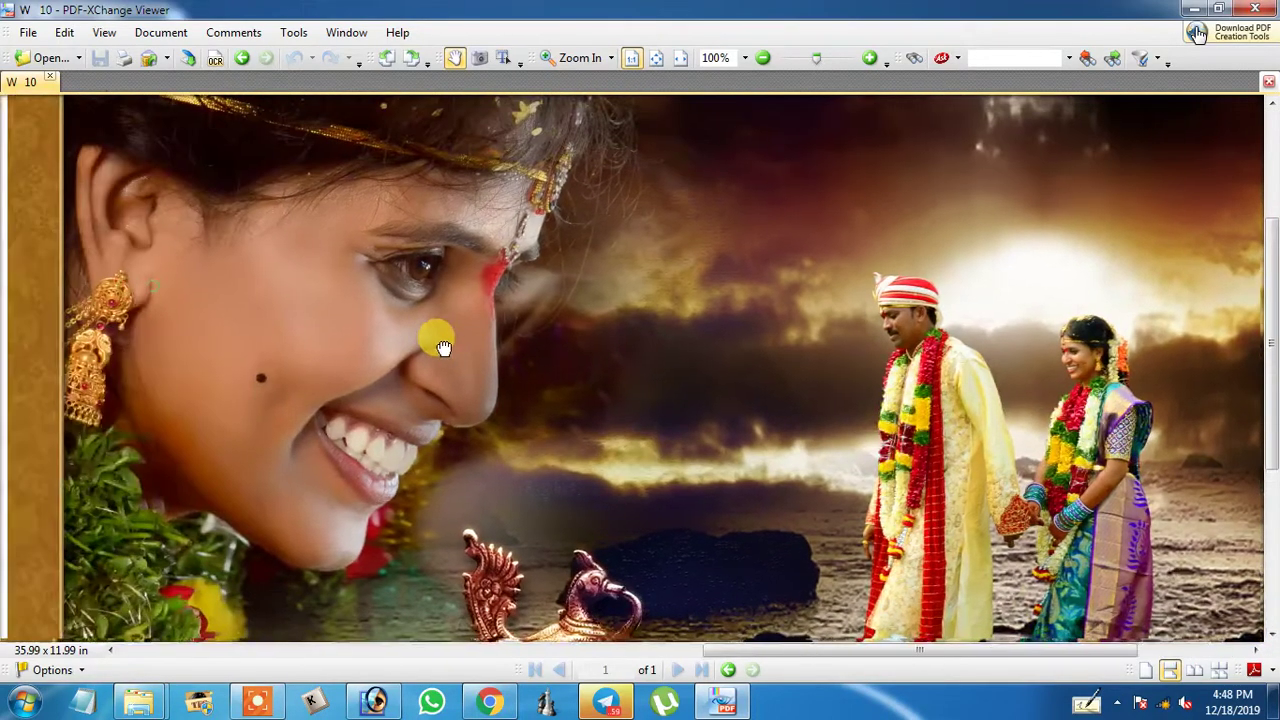
pyautogui.moveTo(463, 266); pyautogui.dragTo(609, 314)
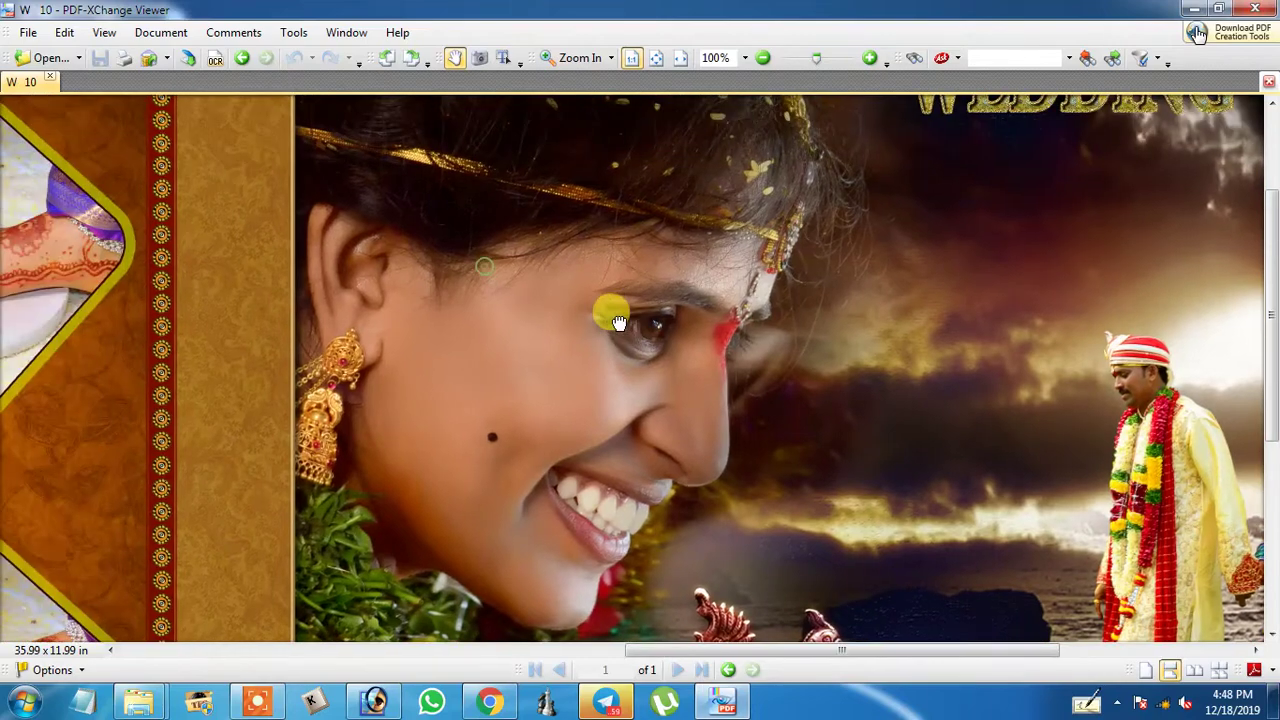
pyautogui.moveTo(423, 303)
pyautogui.mouseDown()
pyautogui.moveTo(593, 318)
pyautogui.moveTo(641, 309)
pyautogui.mouseUp()
pyautogui.moveTo(225, 323)
pyautogui.mouseDown()
pyautogui.moveTo(534, 374)
pyautogui.moveTo(666, 374)
pyautogui.mouseUp()
pyautogui.moveTo(301, 347); pyautogui.dragTo(572, 347)
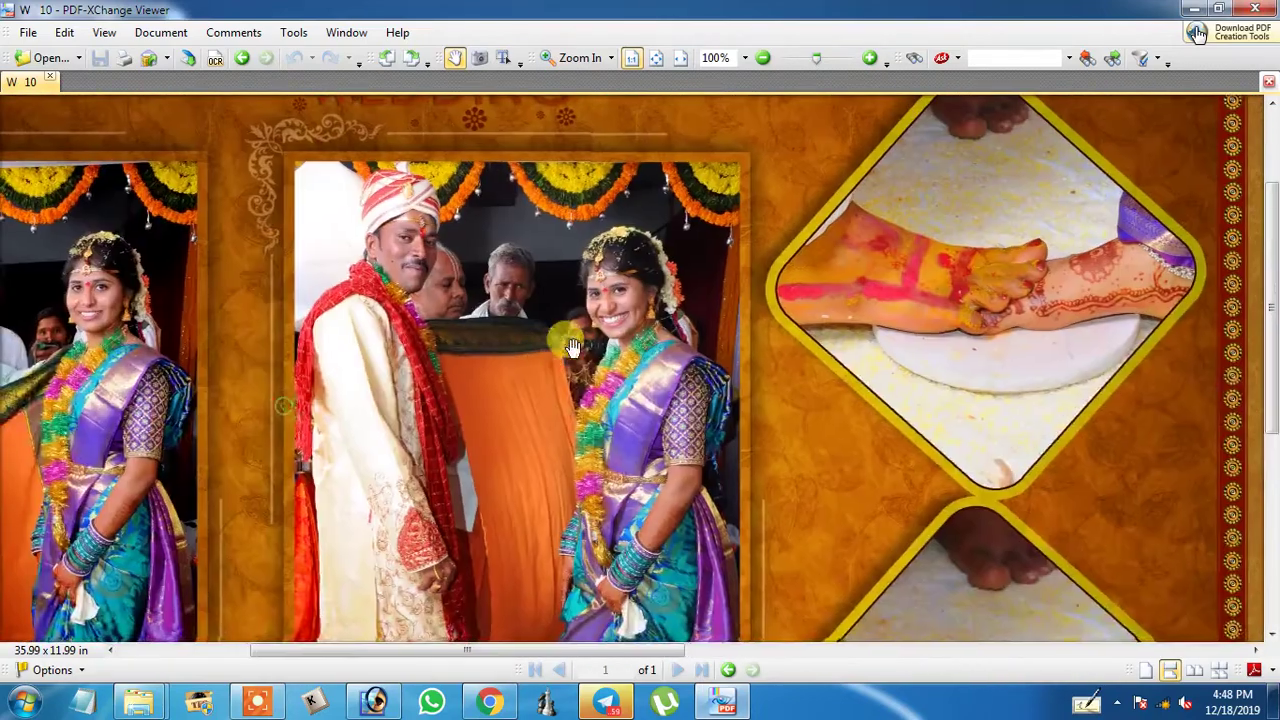
# Zoom to 600% on the bride's face, back out to 200%, then close PDF-XChange Viewer
pyautogui.click(867, 59)
pyautogui.click(869, 60)
pyautogui.click(869, 60)
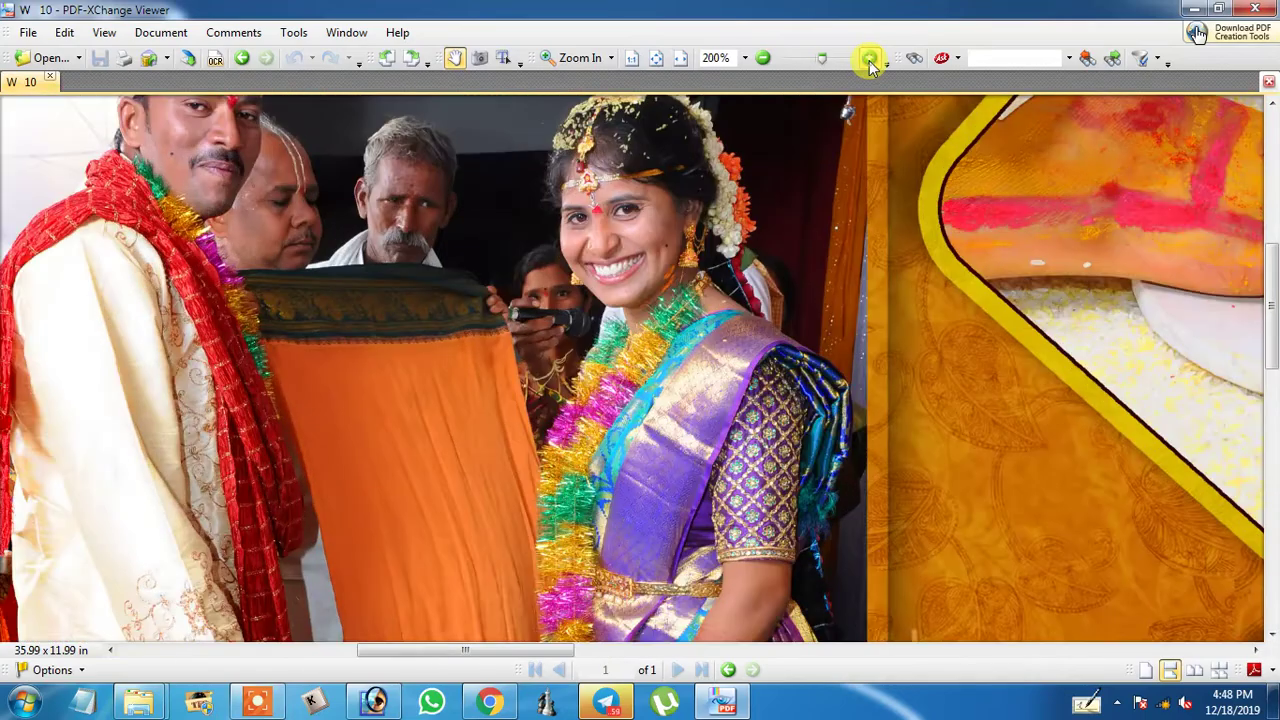
pyautogui.click(869, 60)
pyautogui.click(869, 60)
pyautogui.moveTo(651, 214); pyautogui.dragTo(721, 404)
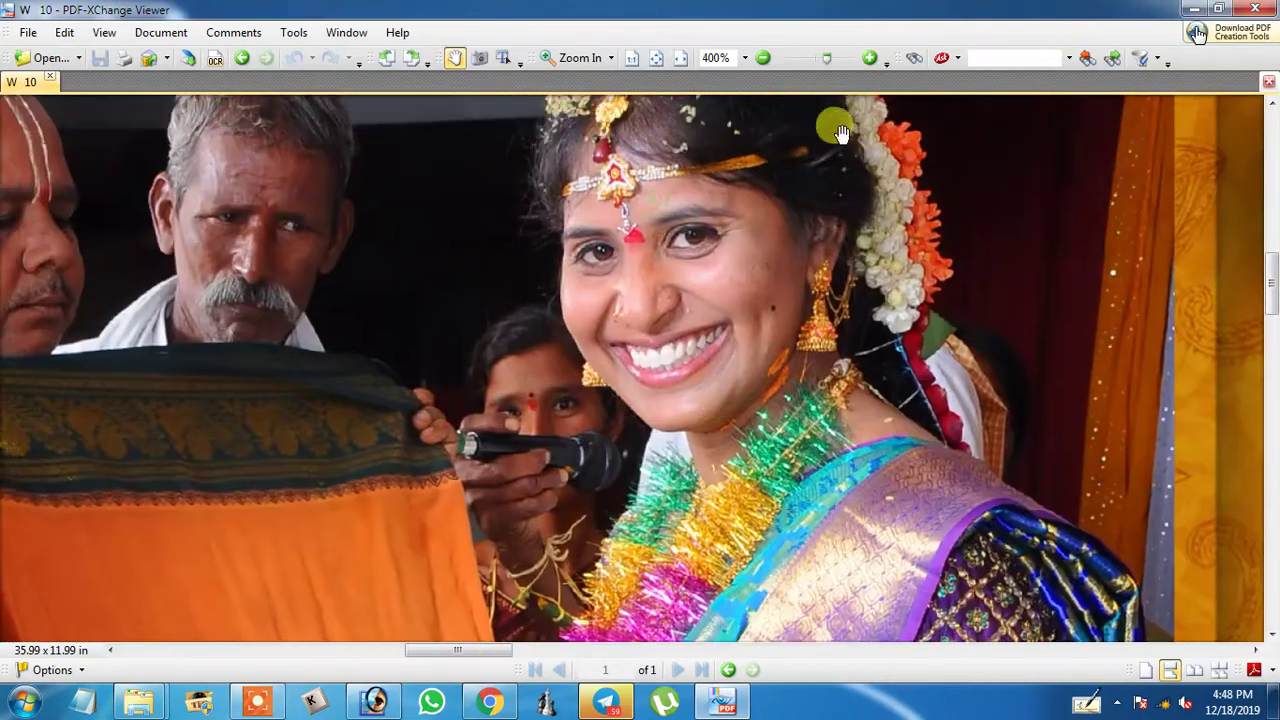
pyautogui.click(870, 60)
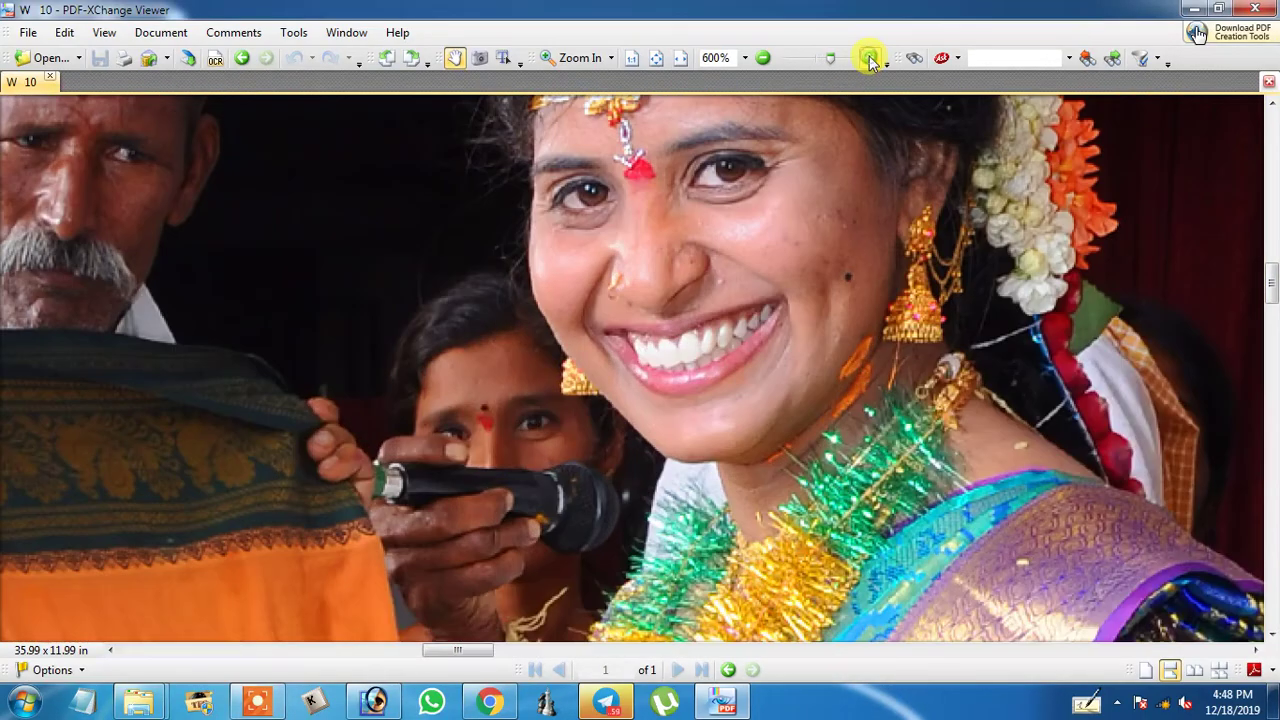
pyautogui.click(760, 60)
pyautogui.click(760, 60)
pyautogui.click(760, 60)
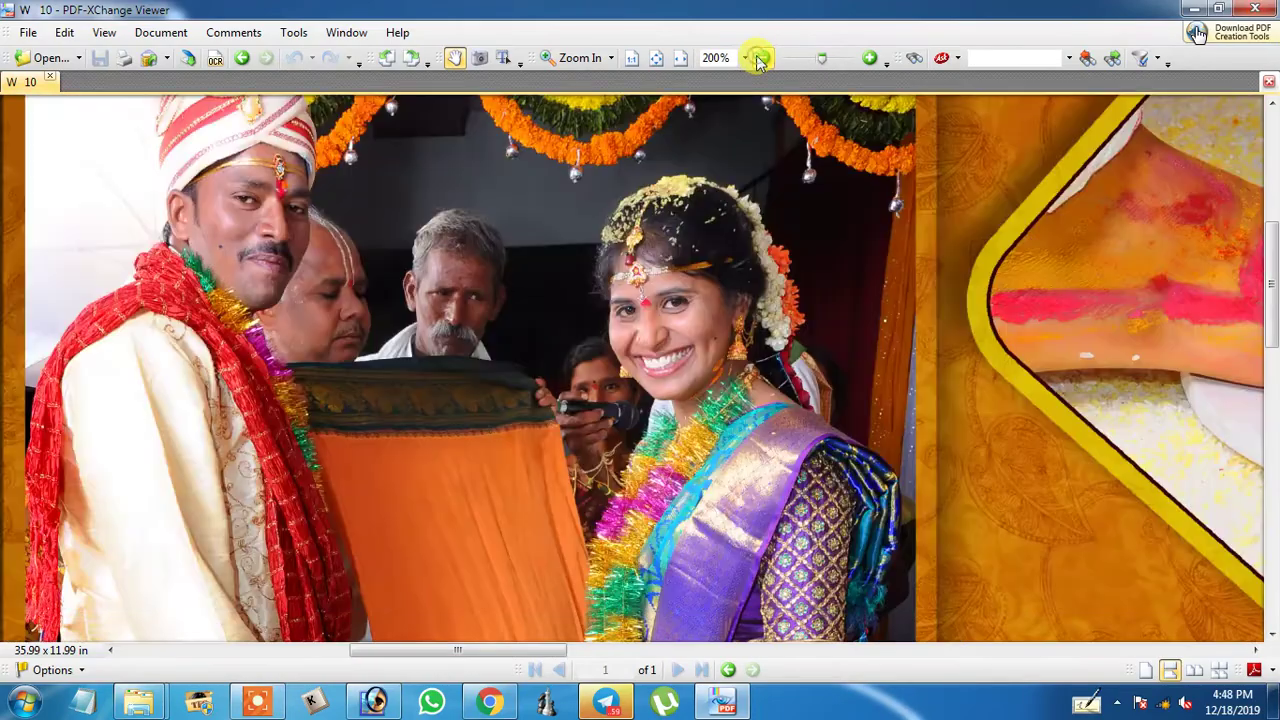
pyautogui.click(1255, 9)
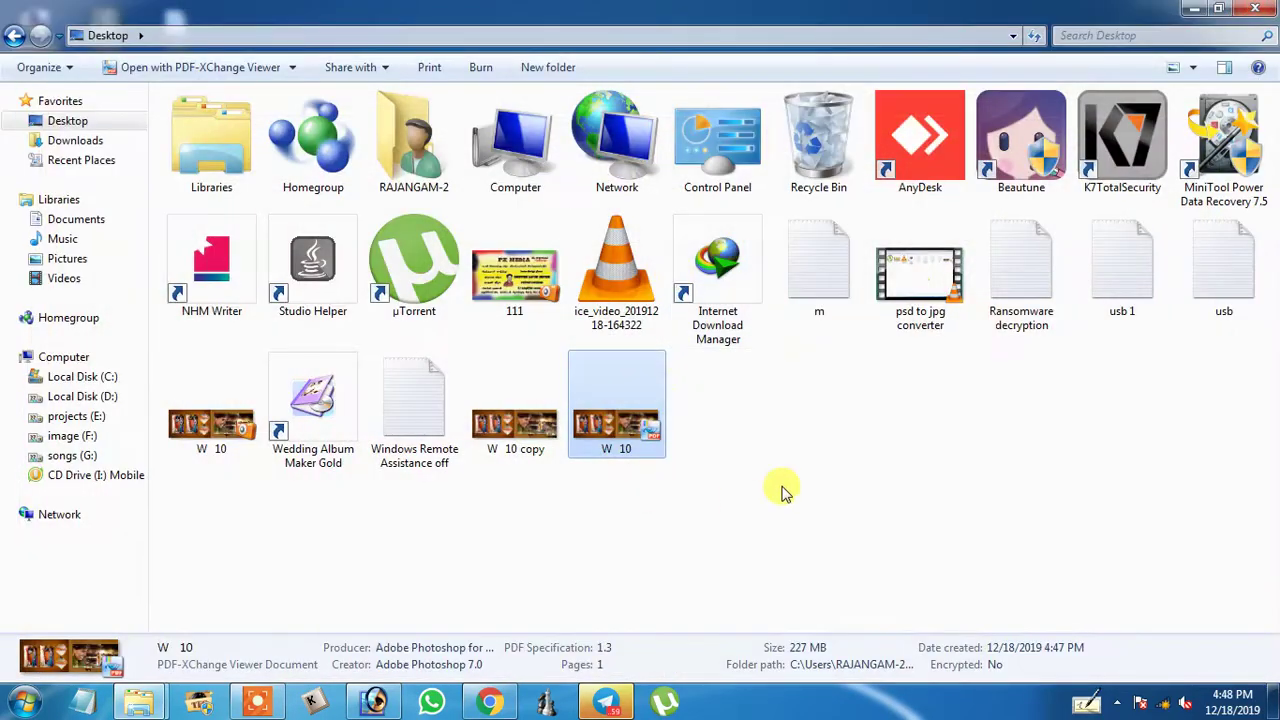
# Review the W 10 copy JPEG and W 10 PSD details, then minimize Explorer and restore Photoshop
pyautogui.click(640, 427)
pyautogui.click(515, 425)
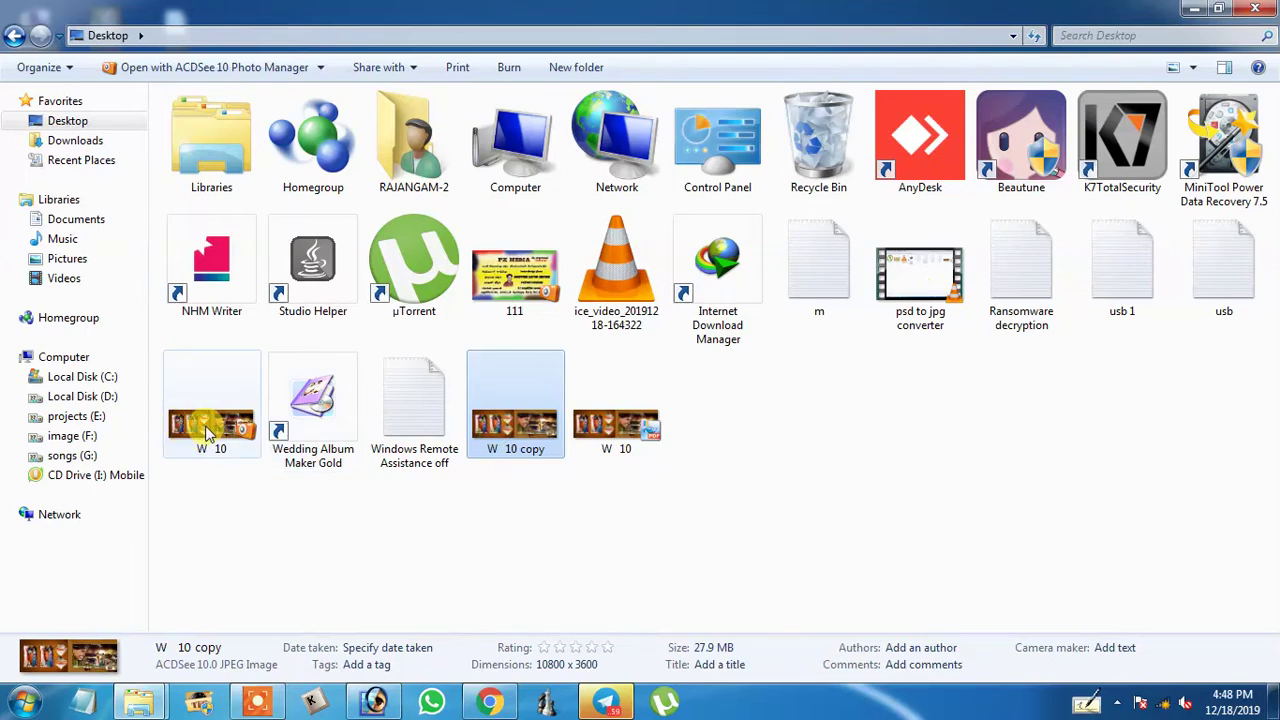
pyautogui.click(211, 425)
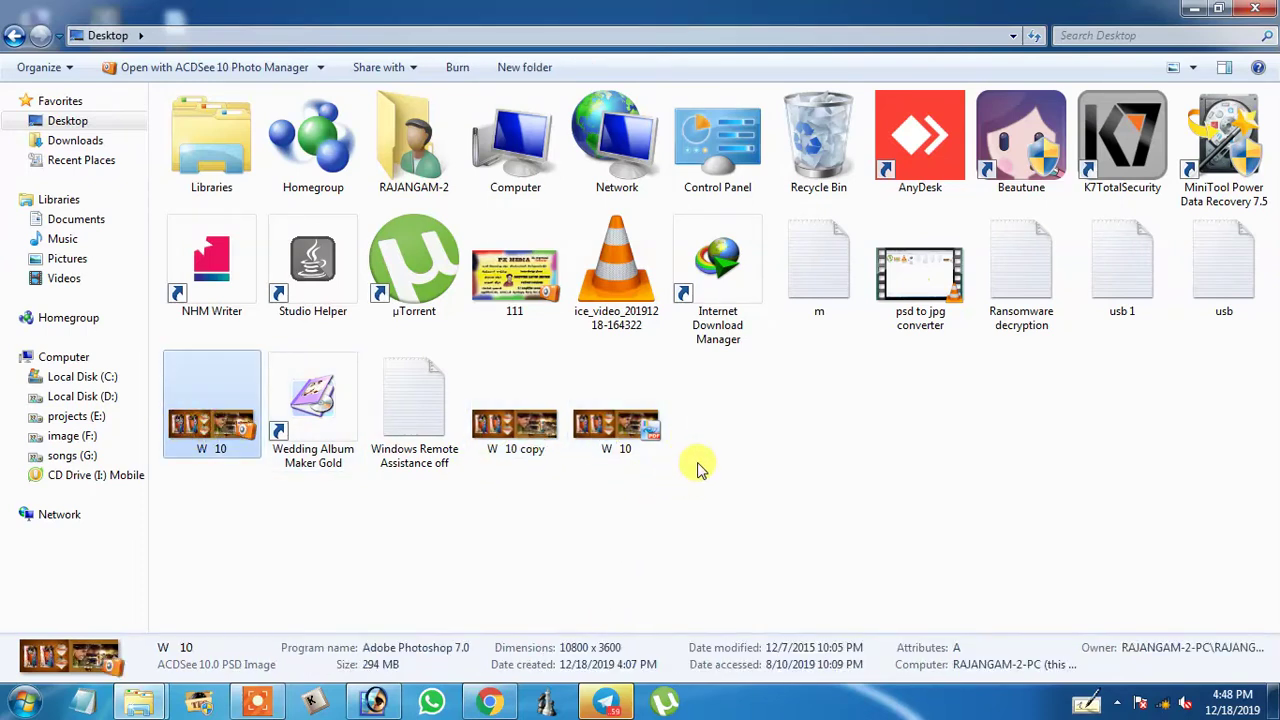
pyautogui.click(1192, 9)
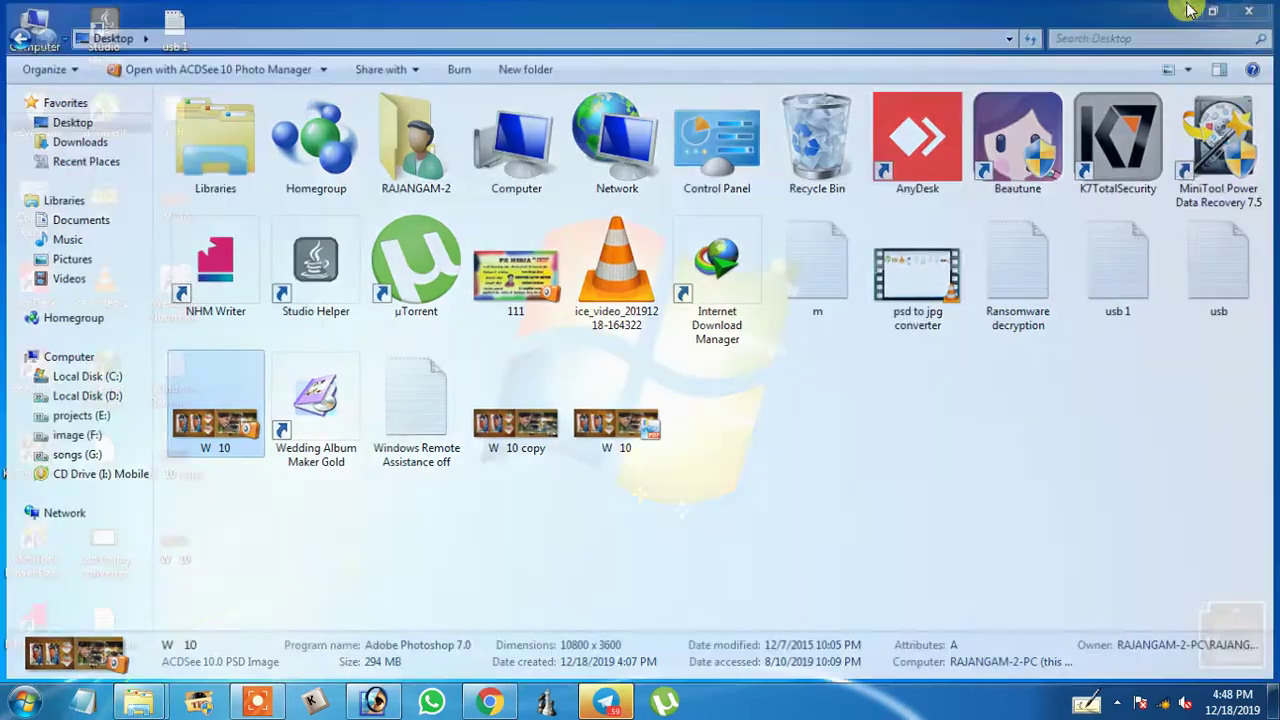
pyautogui.click(376, 700)
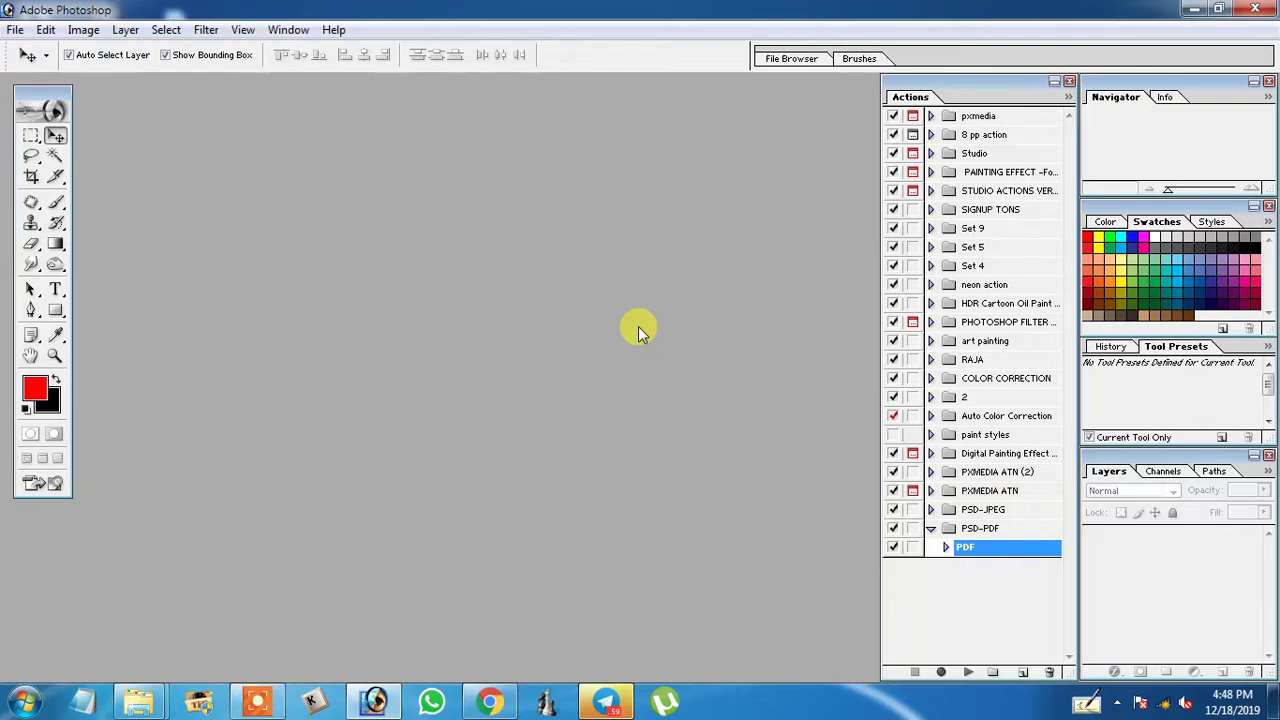
pyautogui.click(995, 510)
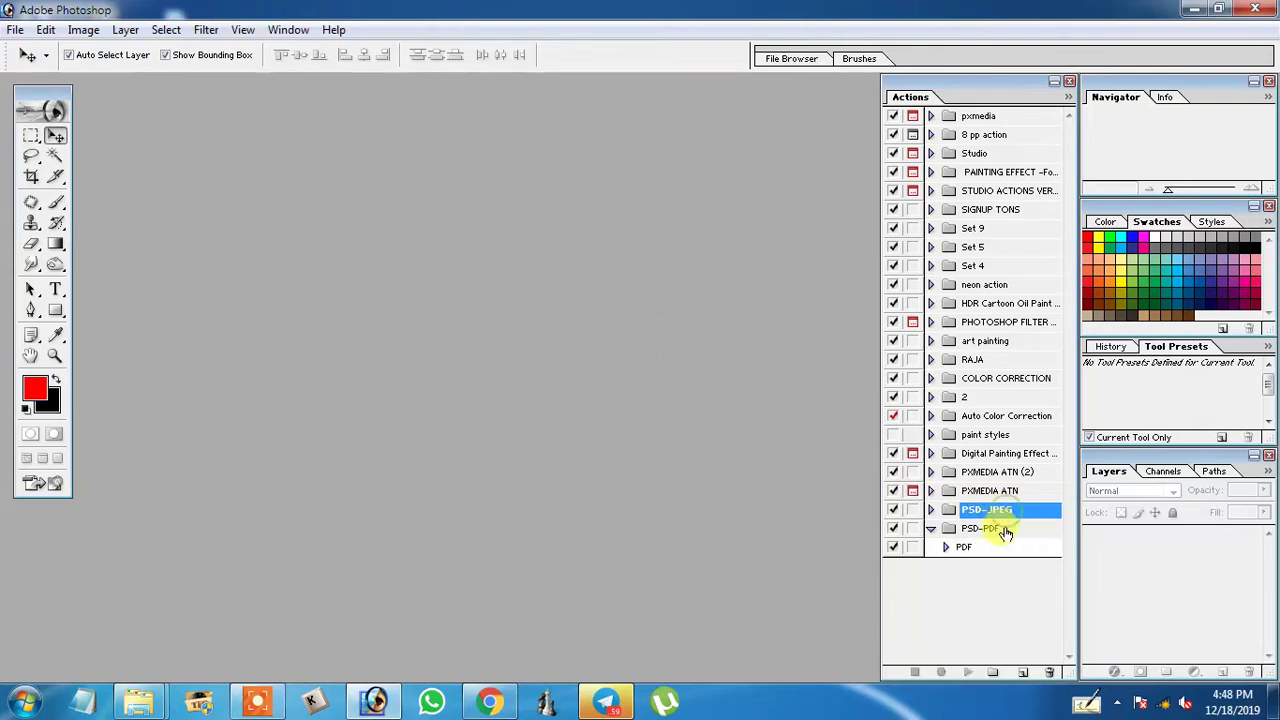
pyautogui.click(998, 529)
pyautogui.click(998, 512)
pyautogui.click(997, 525)
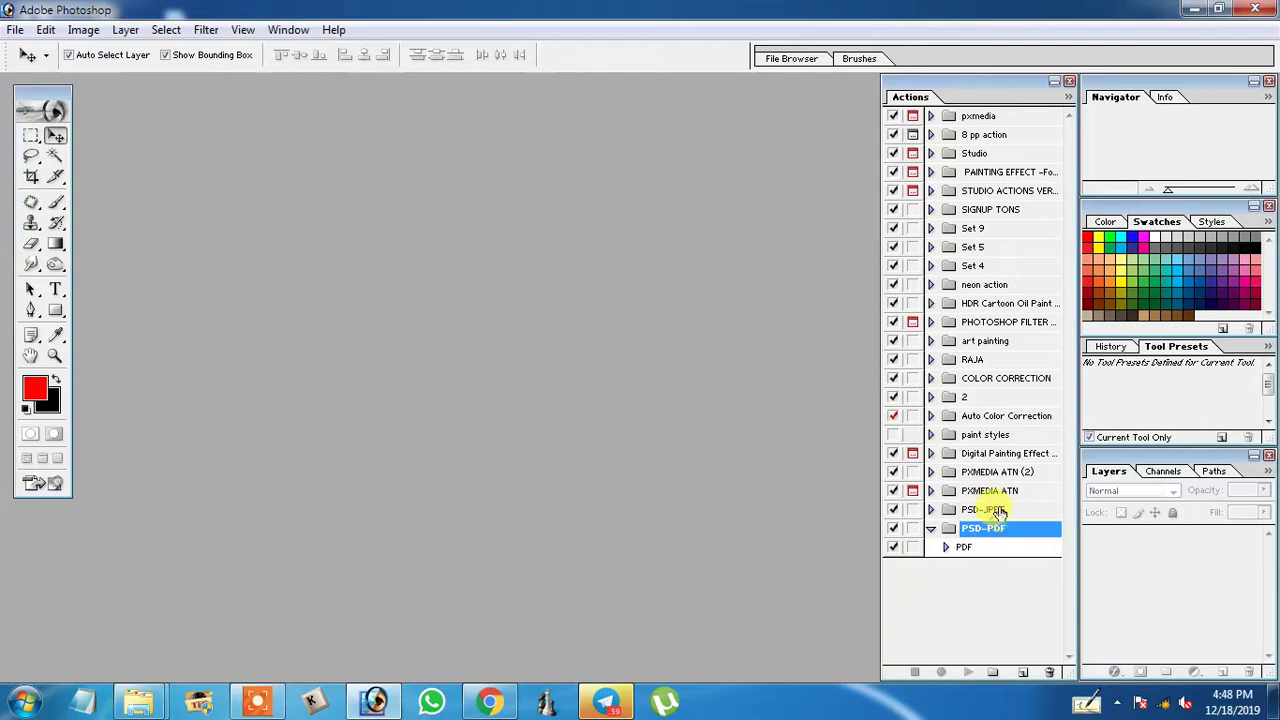
pyautogui.click(998, 512)
pyautogui.click(996, 524)
pyautogui.click(980, 510)
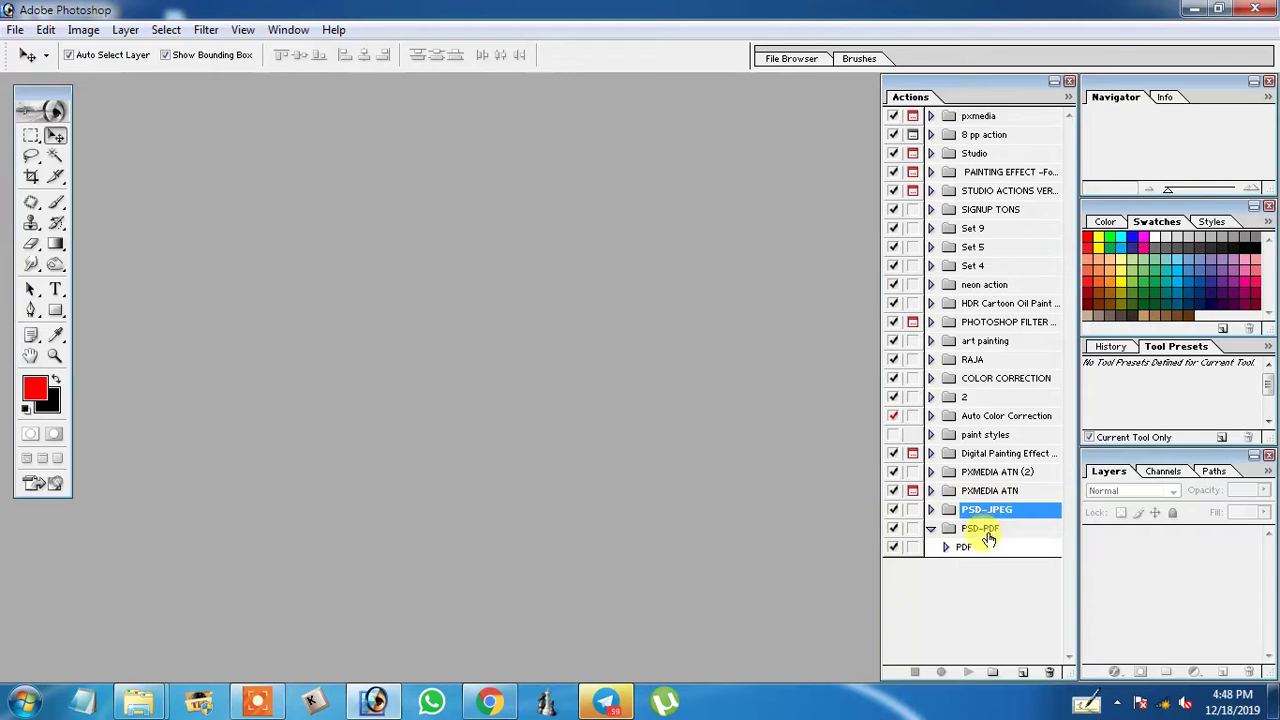
pyautogui.click(988, 530)
pyautogui.click(995, 512)
pyautogui.click(993, 529)
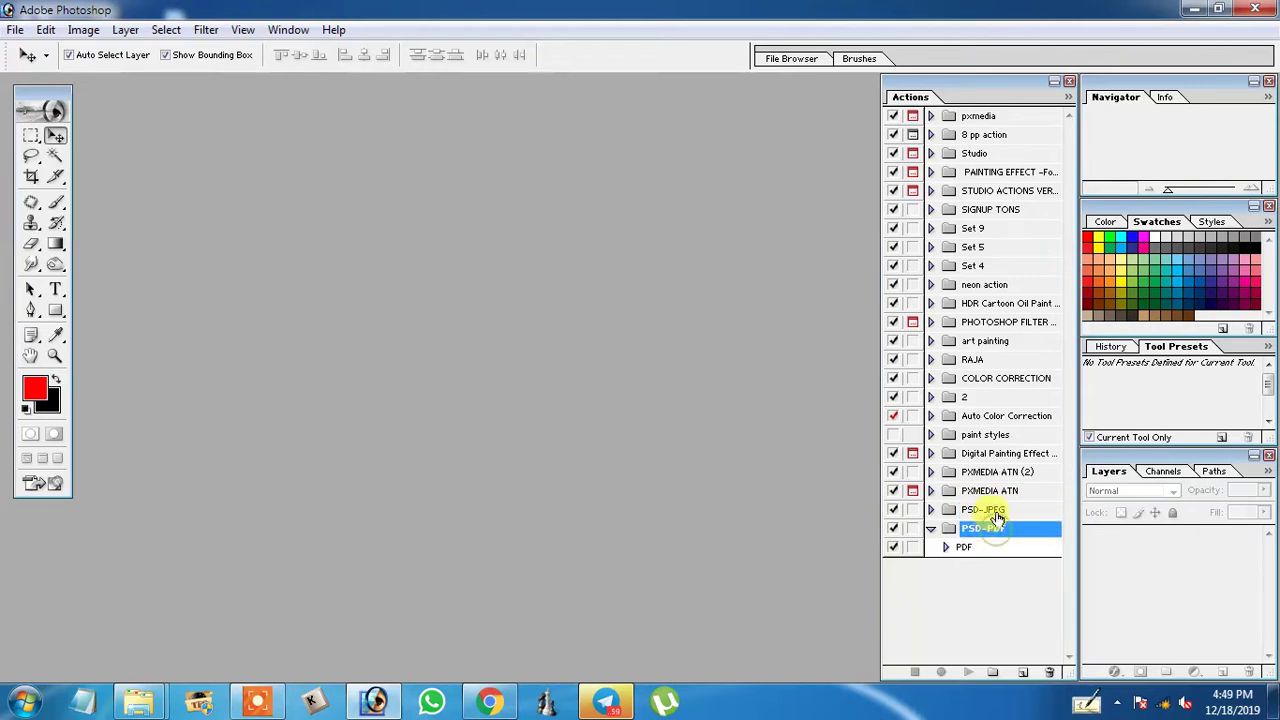
pyautogui.click(988, 511)
pyautogui.click(985, 528)
pyautogui.click(993, 513)
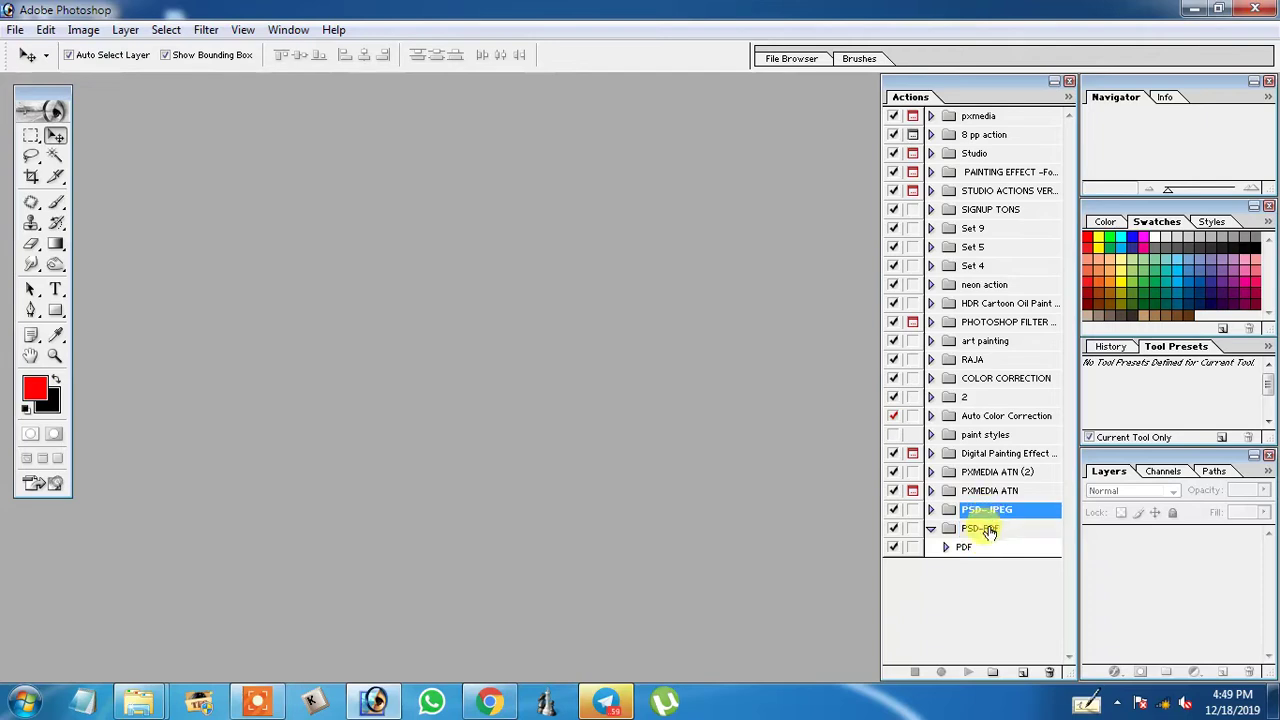
pyautogui.click(988, 531)
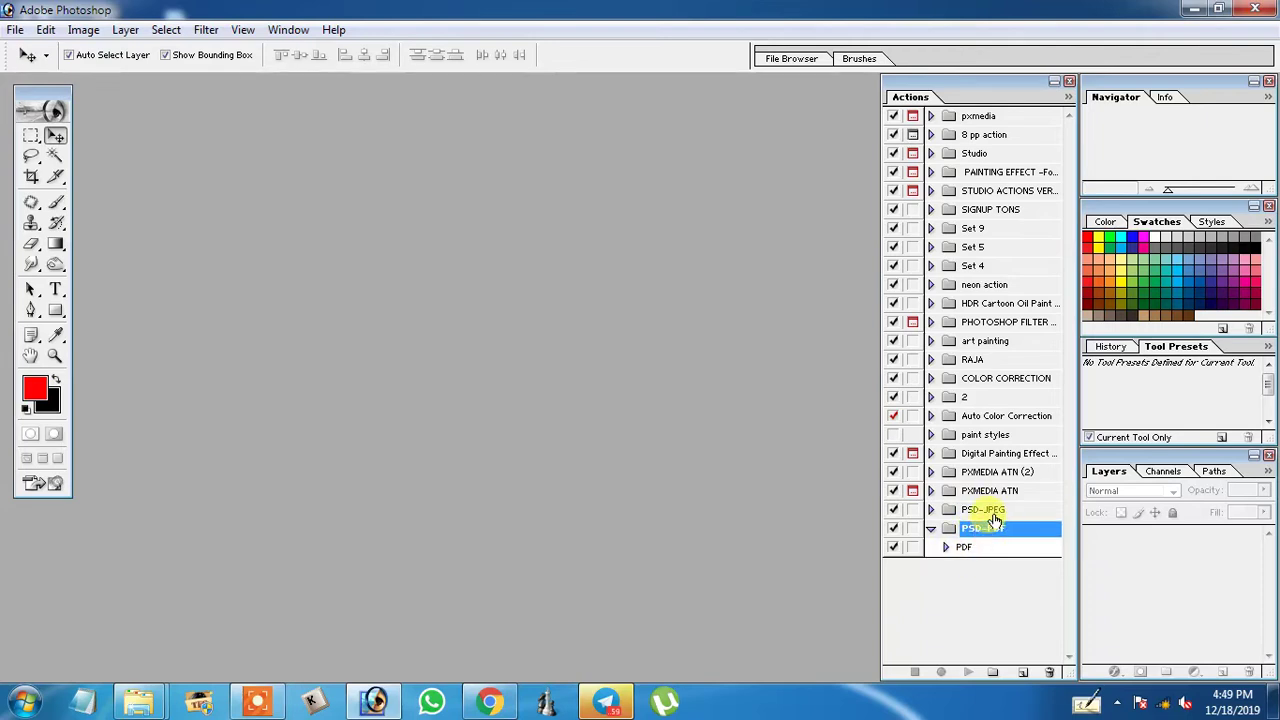
pyautogui.click(988, 529)
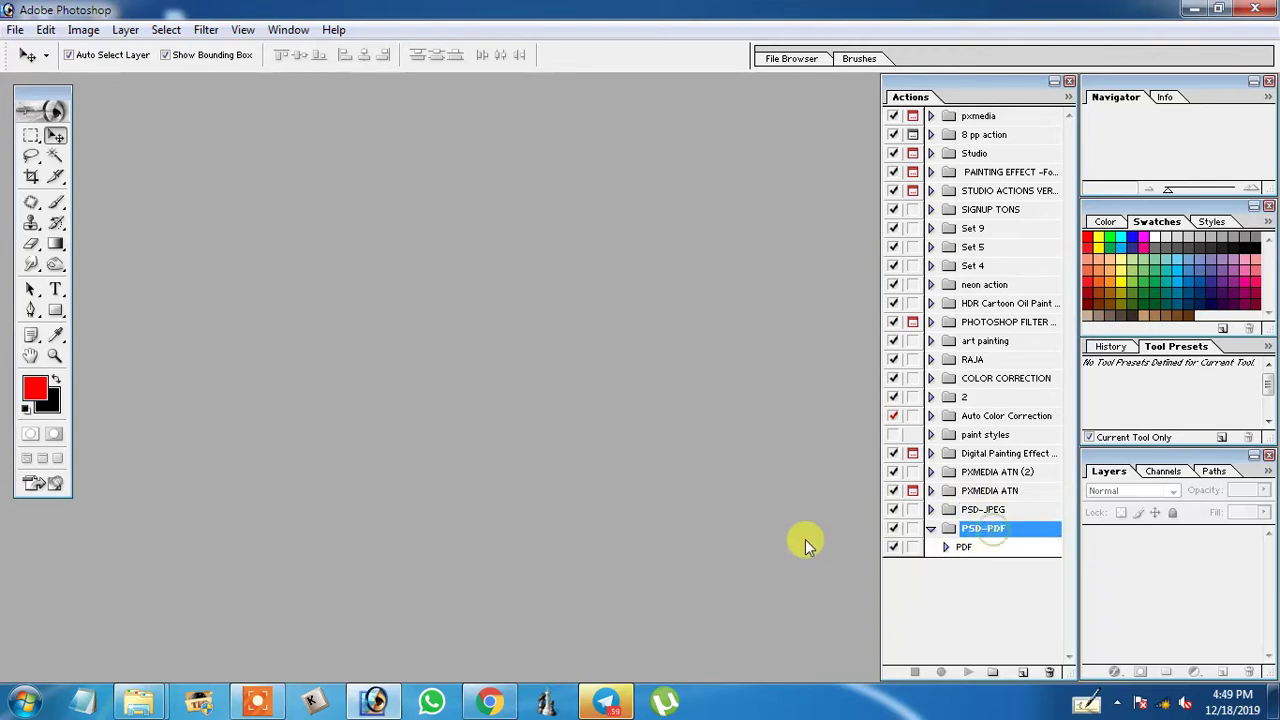